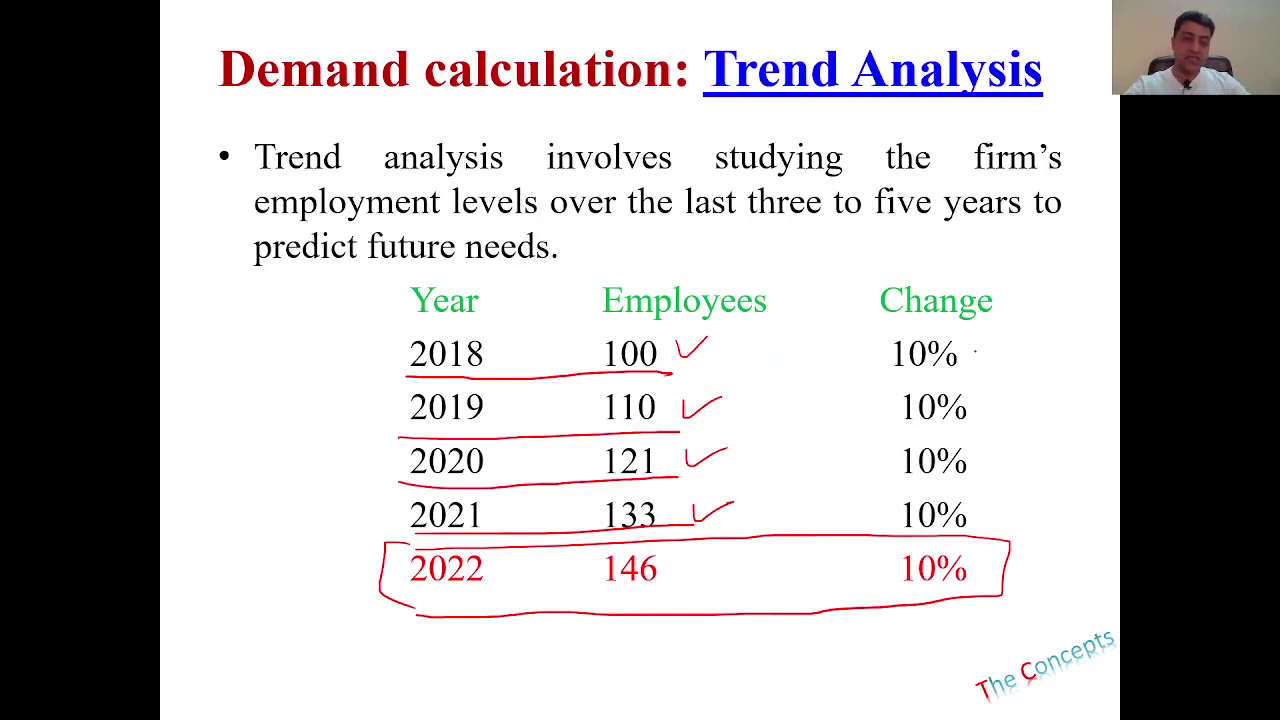
Step: Ink the Change column: tick 2018, circle the 2019 and 2022 percentages, and draw an arrow
mouse_move(982, 352)
mouse_down()
mouse_move(1019, 337)
mouse_move(932, 316)
mouse_move(888, 372)
mouse_move(970, 345)
mouse_move(960, 320)
mouse_up()
mouse_move(978, 397)
mouse_down()
mouse_move(915, 378)
mouse_move(948, 428)
mouse_move(982, 392)
mouse_move(880, 465)
mouse_move(980, 430)
mouse_move(898, 494)
mouse_move(956, 530)
mouse_move(975, 474)
mouse_up()
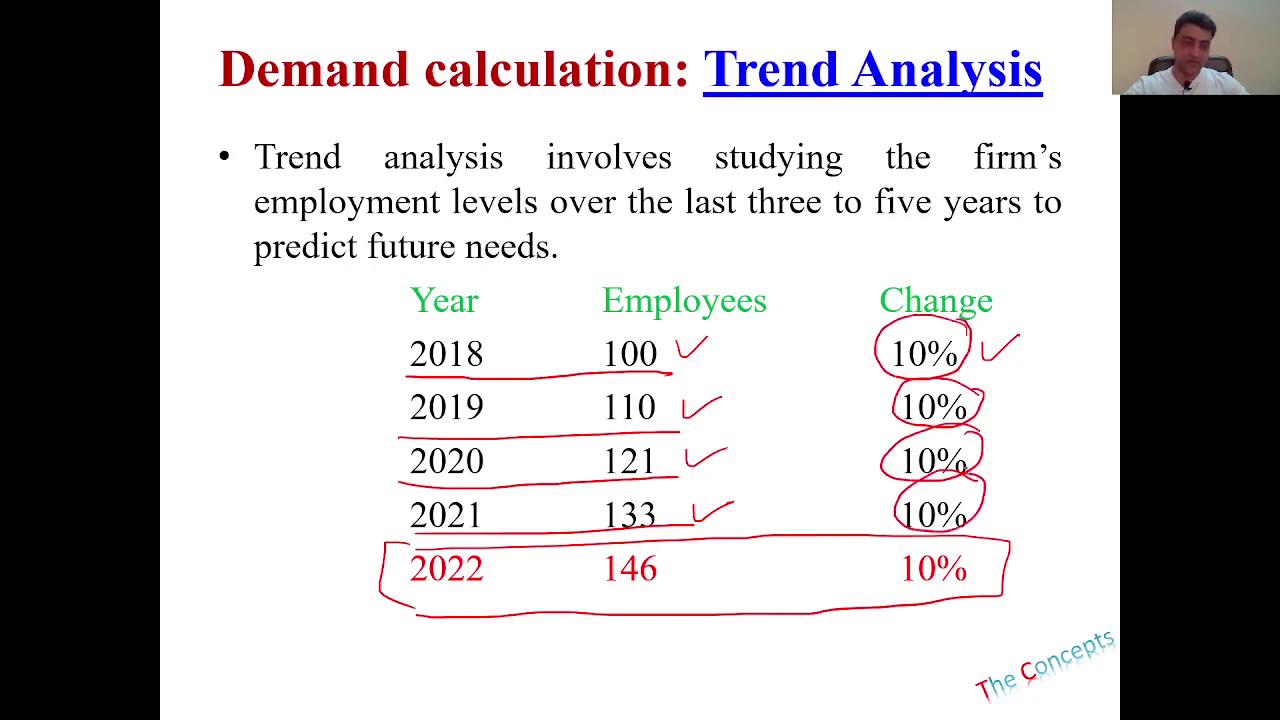
mouse_move(1030, 318)
mouse_down()
mouse_move(1035, 520)
mouse_move(1052, 494)
mouse_up()
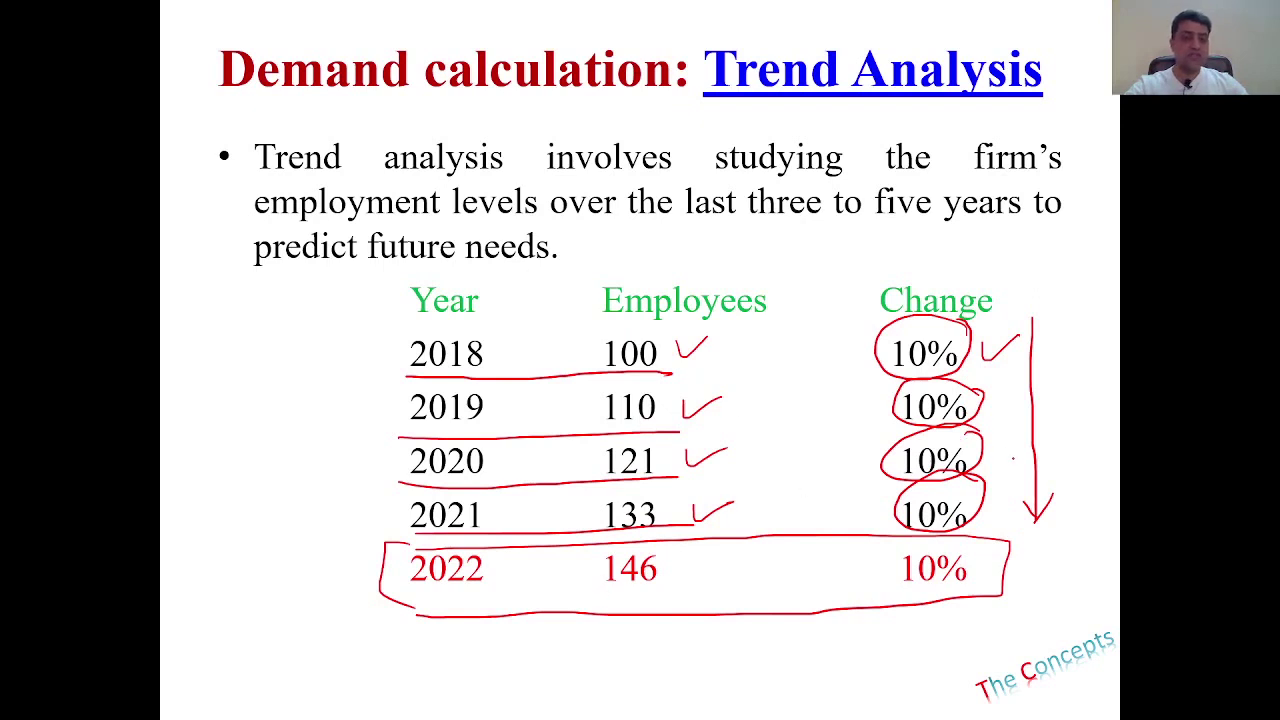
mouse_move(975, 560)
mouse_down()
mouse_move(905, 548)
mouse_move(890, 600)
mouse_move(990, 592)
mouse_move(952, 558)
mouse_up()
Step: Mark the 2022 row and counts 146 and 133, erase all ink, and open the Trend Analysis workbook
mouse_move(450, 606)
mouse_down()
mouse_move(882, 598)
mouse_move(872, 612)
mouse_up()
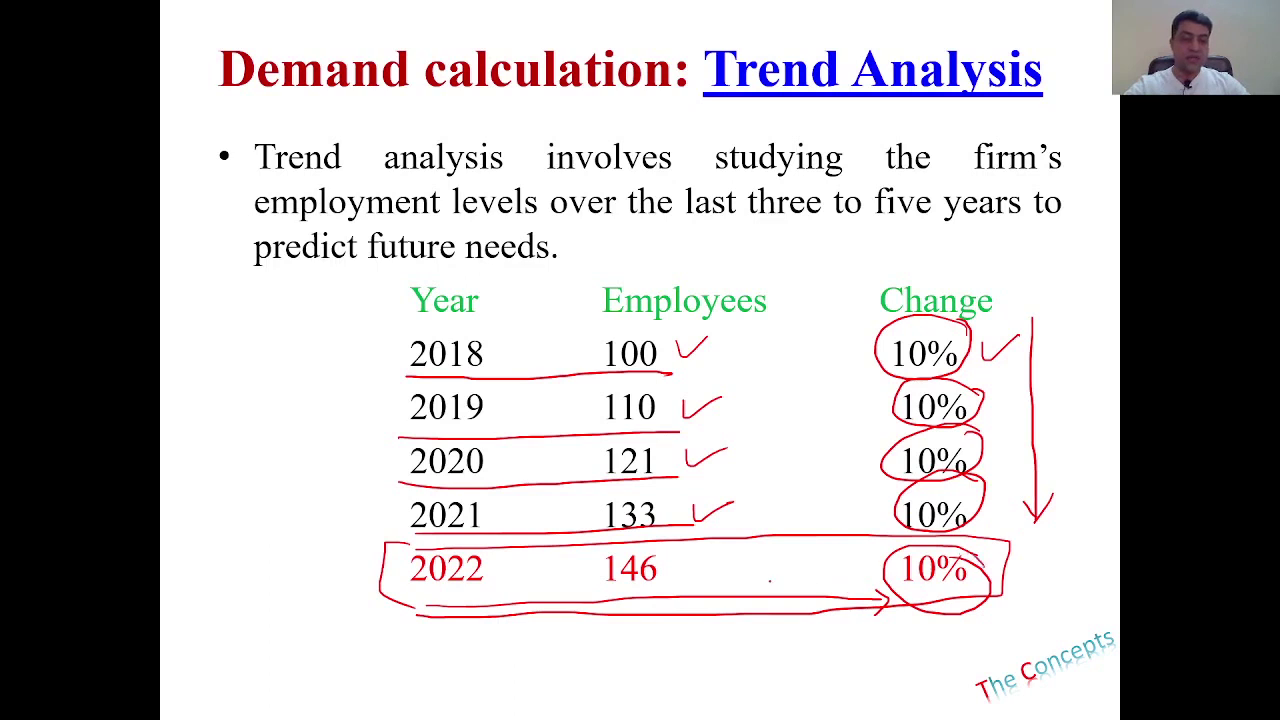
mouse_move(672, 560)
mouse_down()
mouse_move(646, 546)
mouse_move(594, 584)
mouse_move(670, 586)
mouse_up()
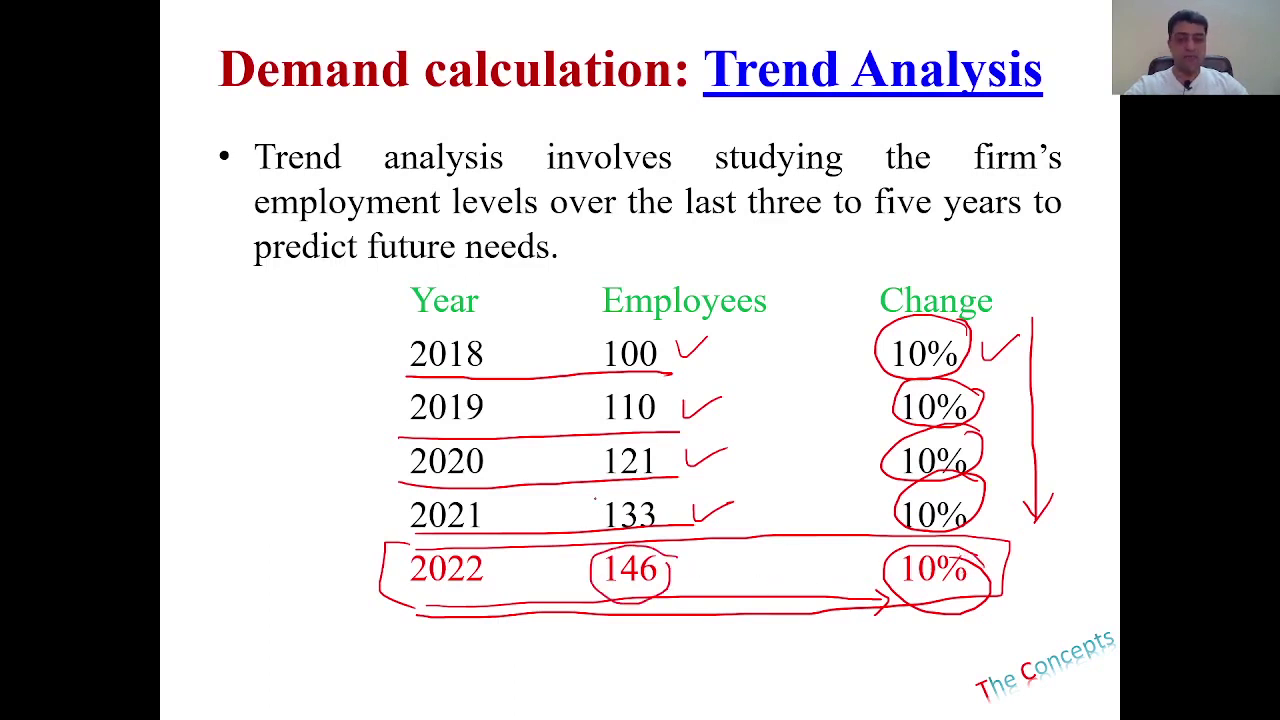
mouse_move(654, 498)
mouse_down()
mouse_move(586, 512)
mouse_move(658, 506)
mouse_move(741, 522)
mouse_move(780, 505)
mouse_move(692, 568)
mouse_up()
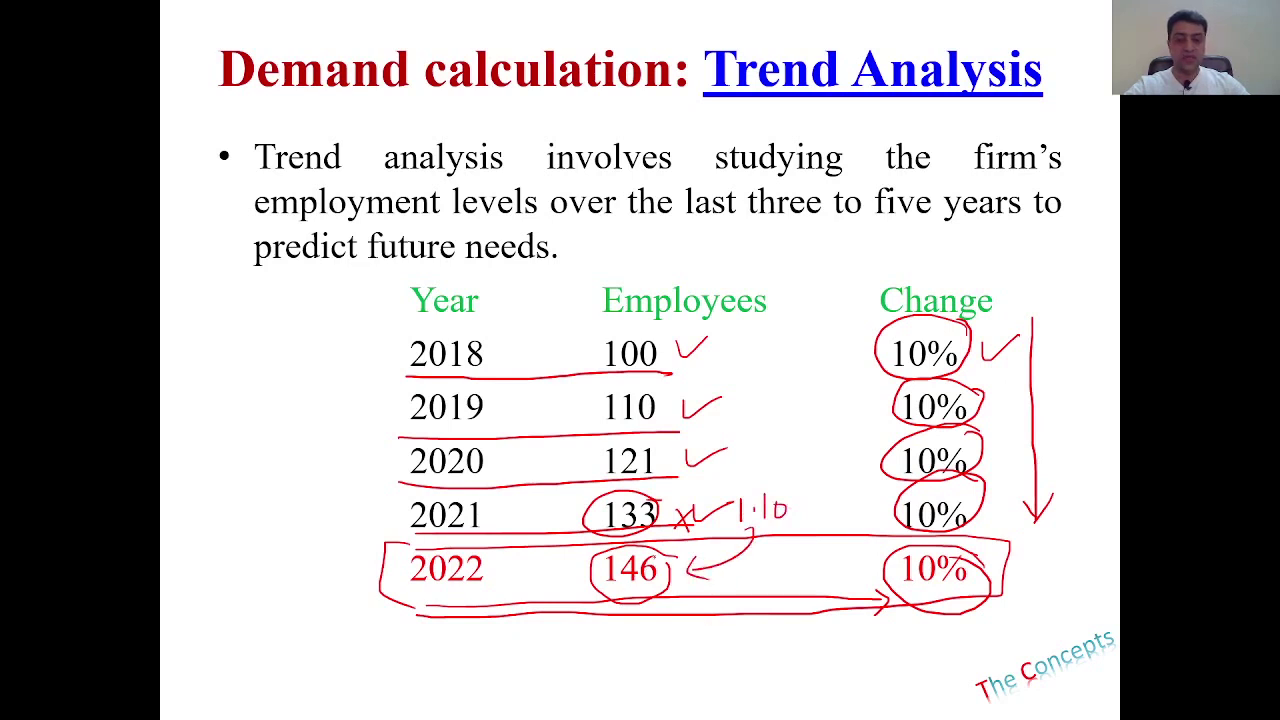
mouse_move(616, 624)
mouse_down()
mouse_move(628, 646)
mouse_move(657, 622)
mouse_up()
key(e)
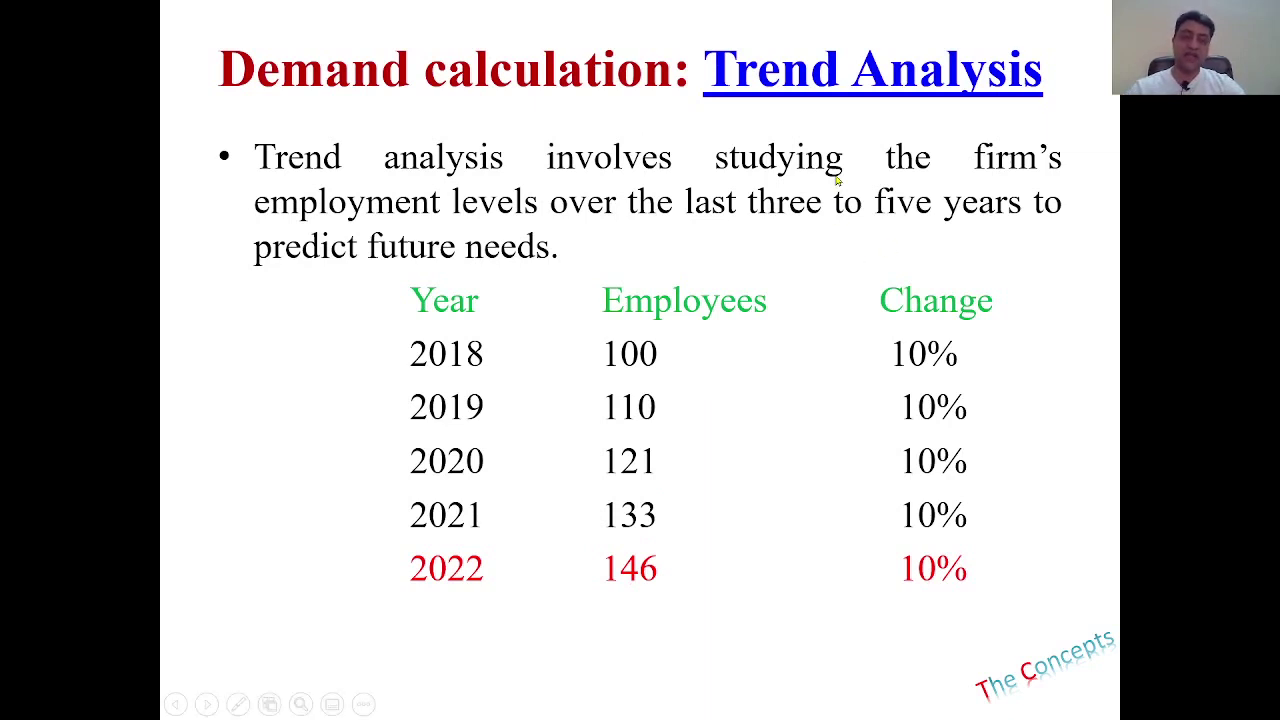
click(857, 90)
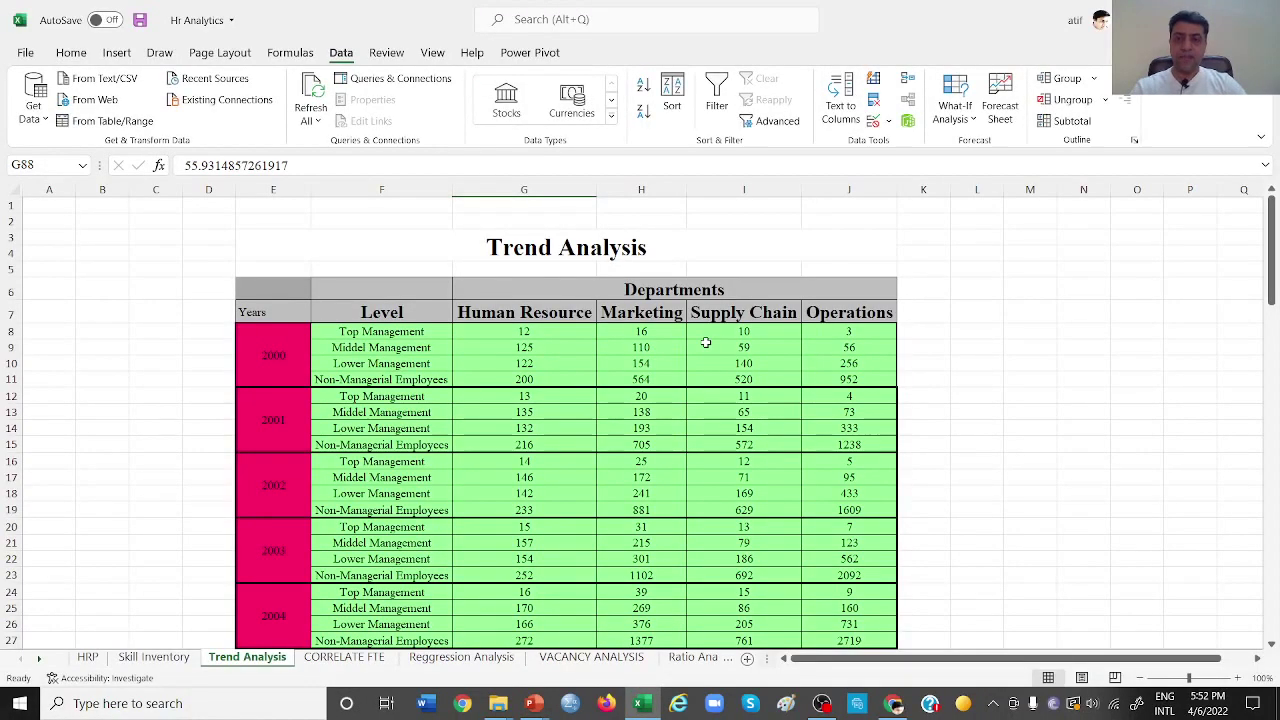
scroll(889, 444, down, 2)
scroll(889, 444, up, 1)
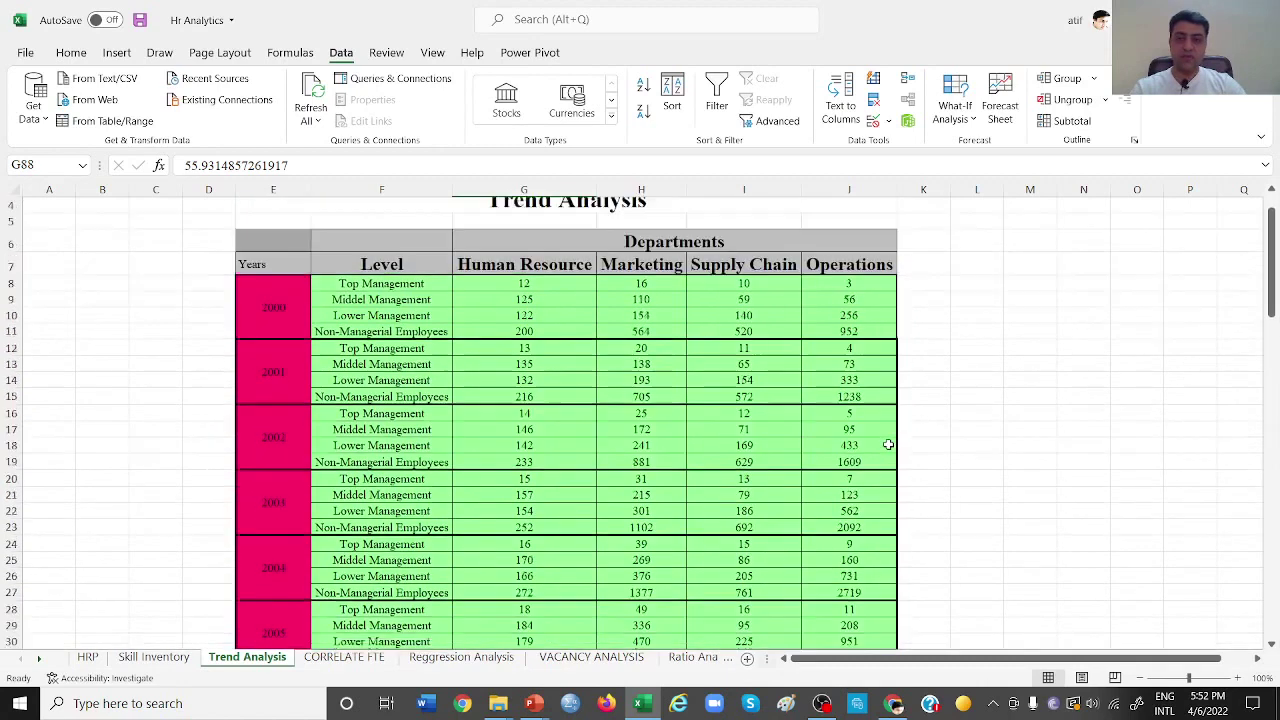
click(286, 329)
click(276, 390)
key(Down)
key(Down)
key(Down)
key(Down)
key(Down)
key(Down)
key(Down)
key(Down)
key(Down)
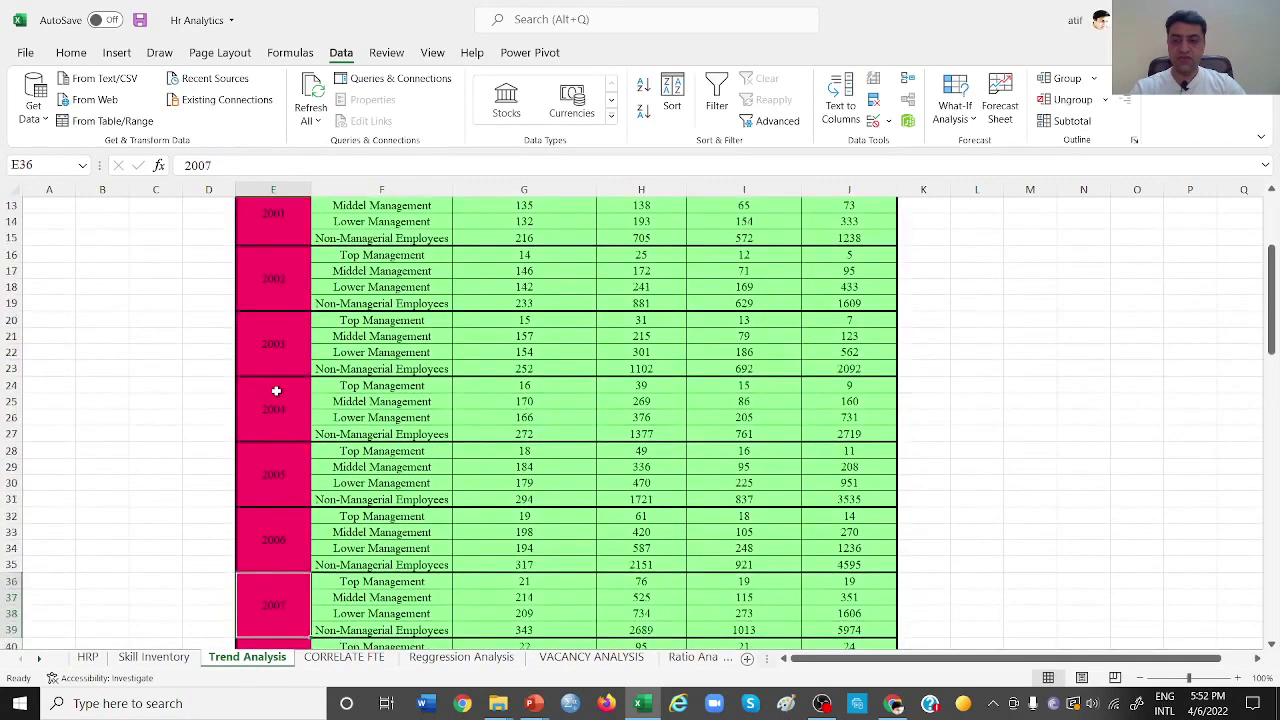
key(Down)
key(Down)
key(Down)
key(Down)
key(Down)
key(Down)
key(Down)
key(Down)
key(Down)
key(Down)
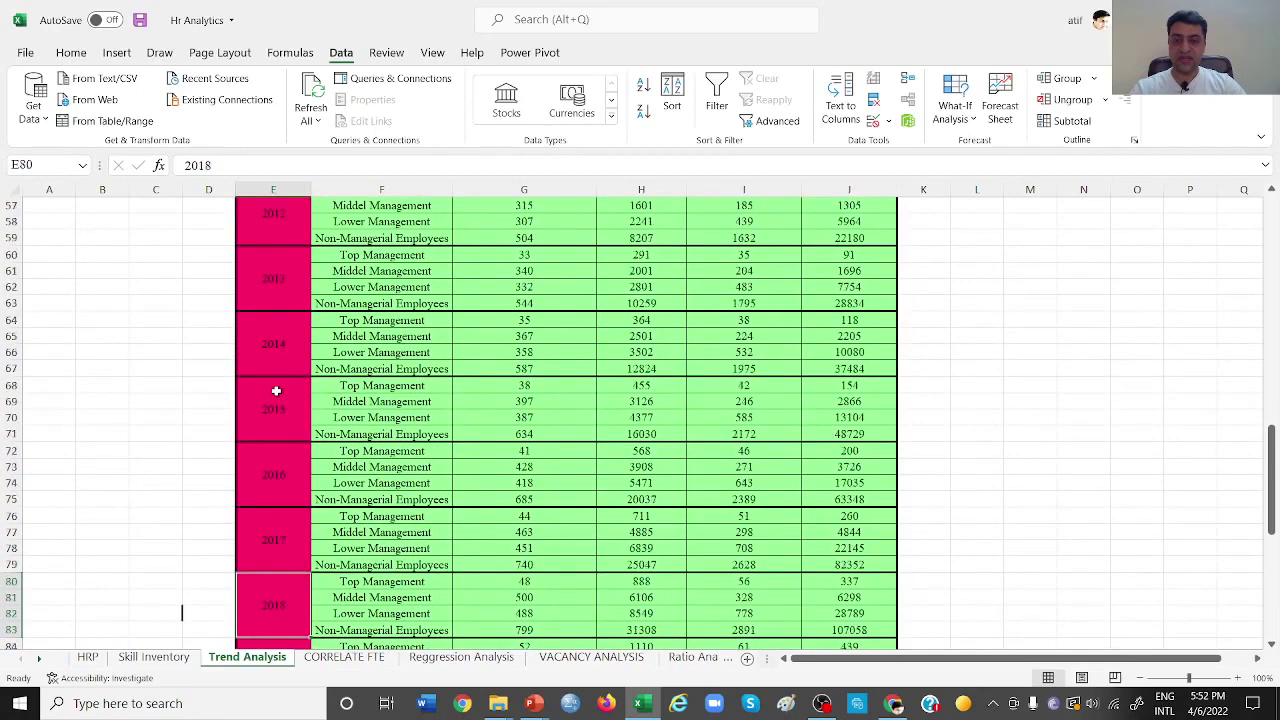
key(Down)
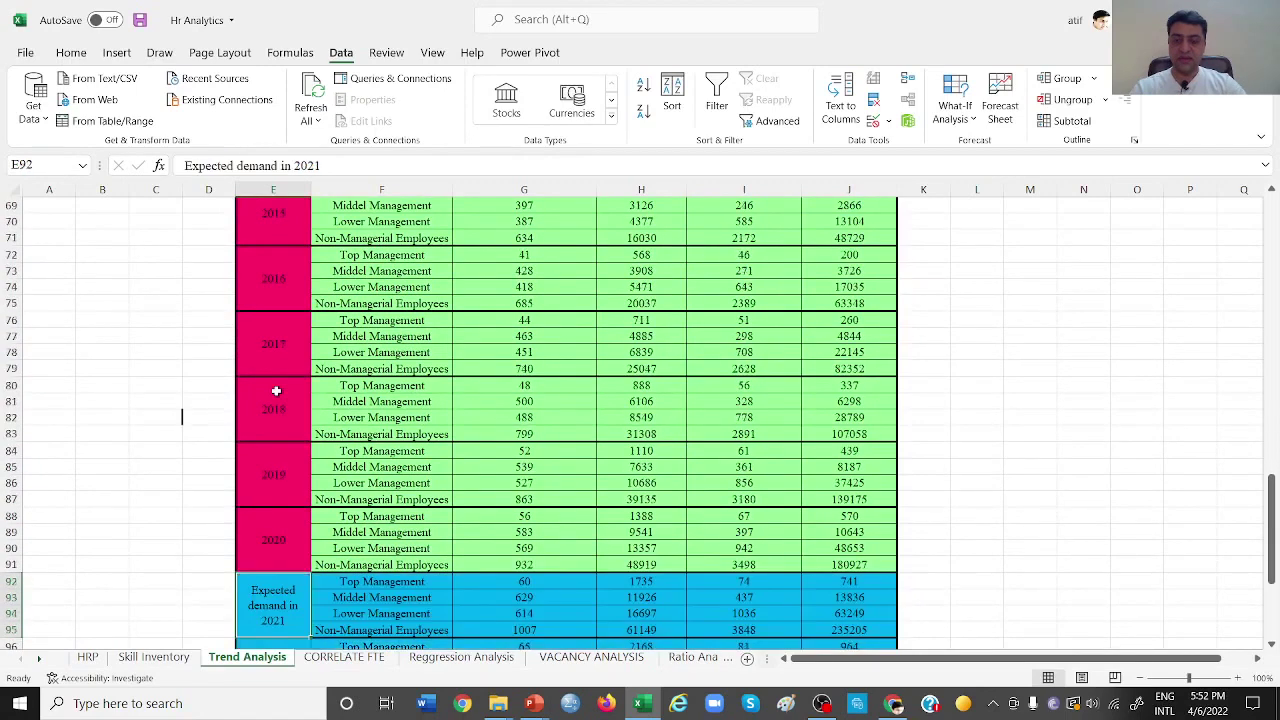
click(289, 548)
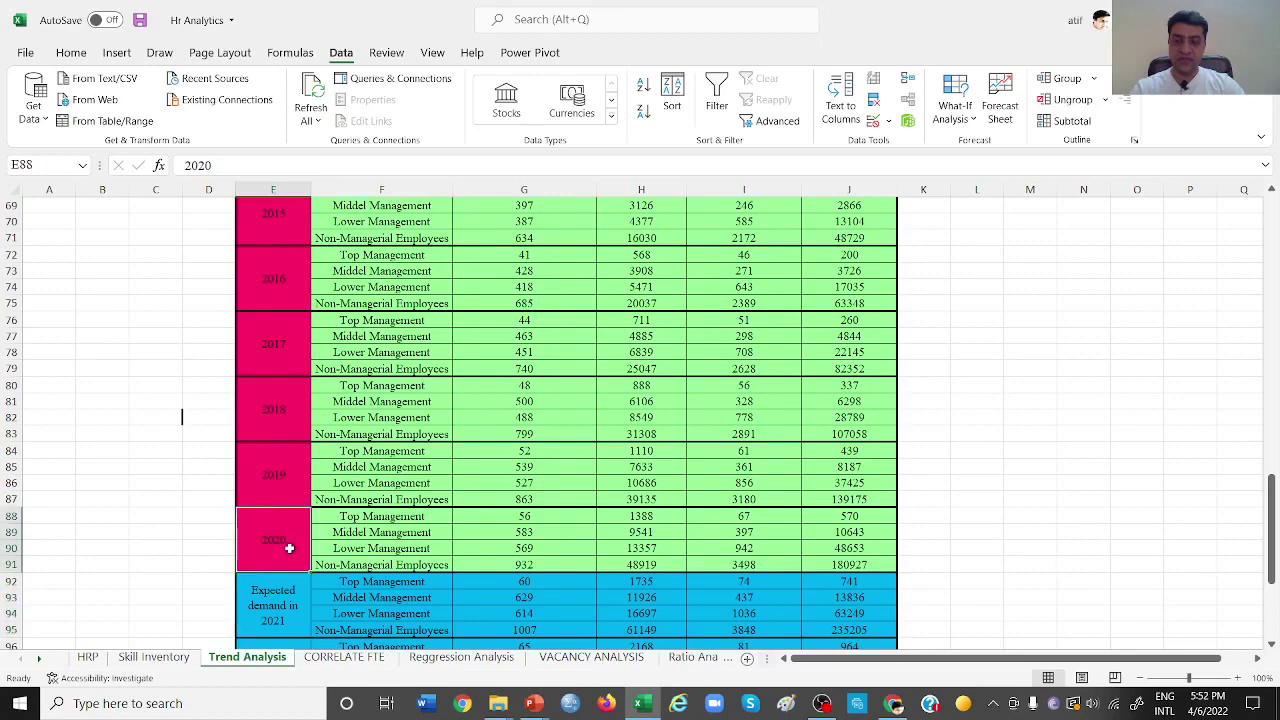
scroll(289, 548, up, 2)
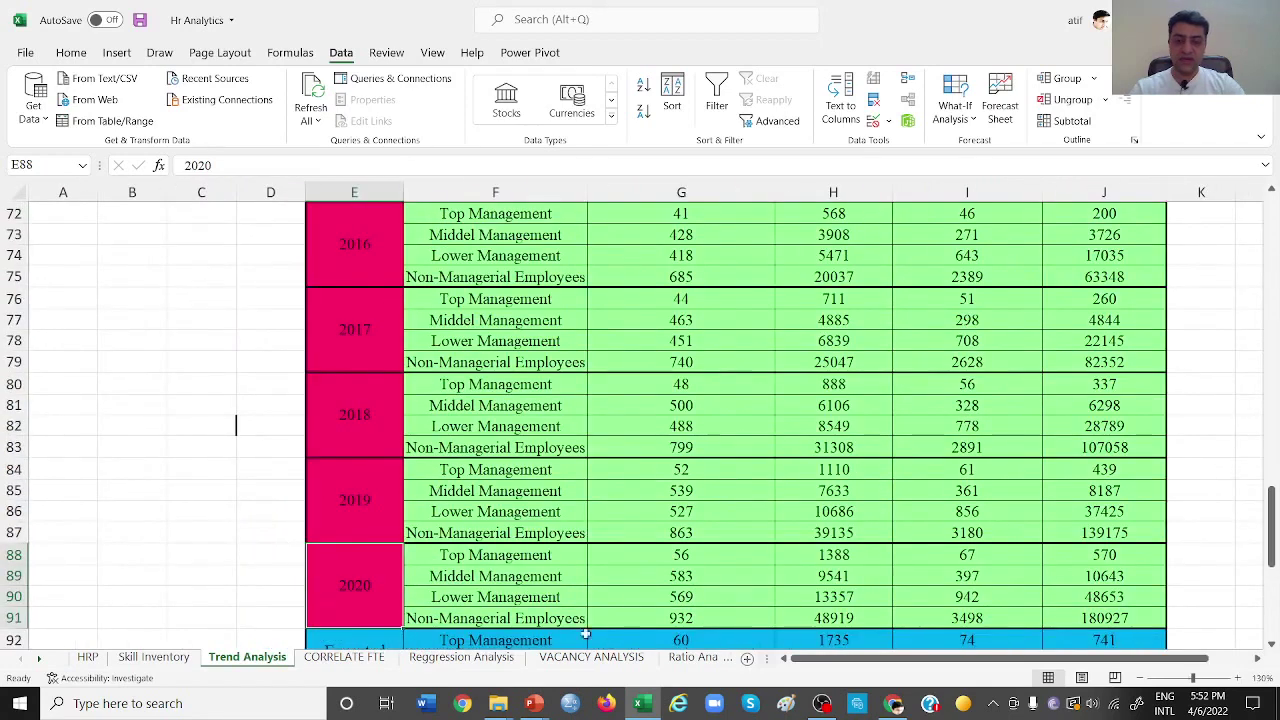
click(371, 497)
scroll(373, 497, up, 8)
scroll(373, 497, up, 15)
scroll(373, 497, down, 3)
scroll(373, 497, down, 14)
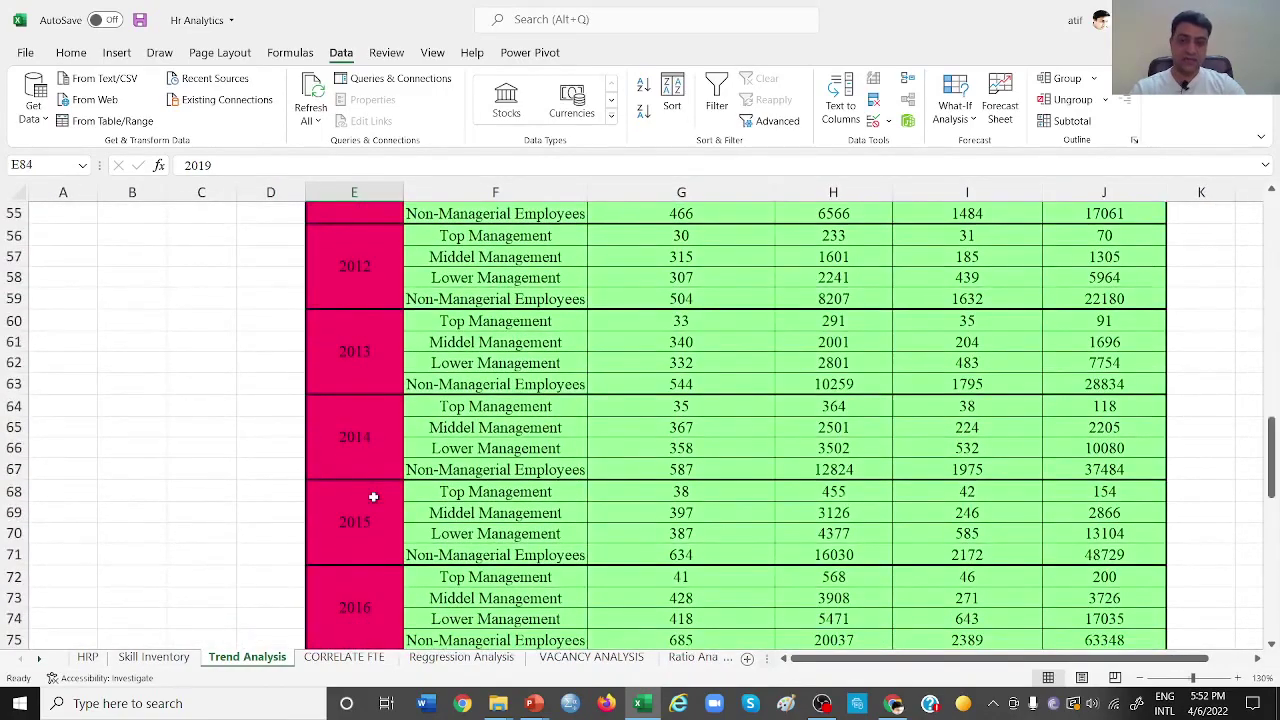
scroll(373, 497, up, 5)
scroll(373, 497, right, 3)
scroll(373, 497, up, 1)
scroll(373, 497, up, 11)
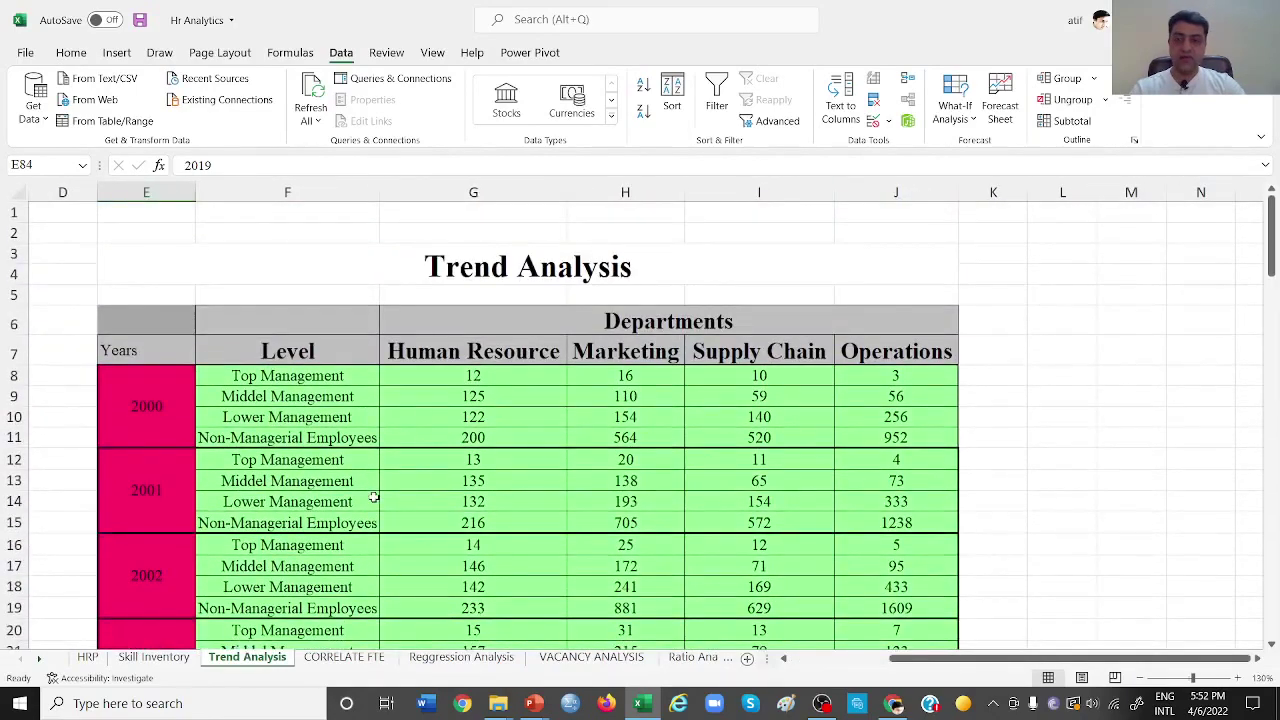
scroll(373, 497, down, 1)
drag(326, 316, 330, 374)
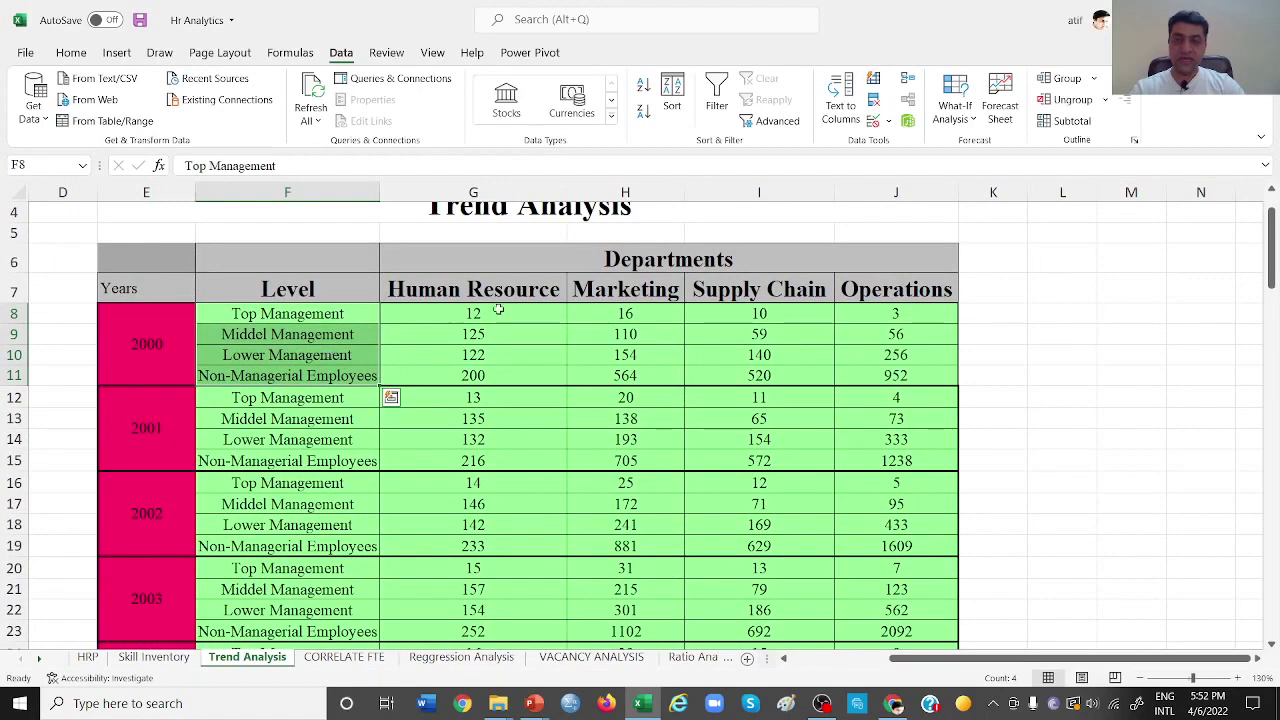
drag(888, 281, 463, 299)
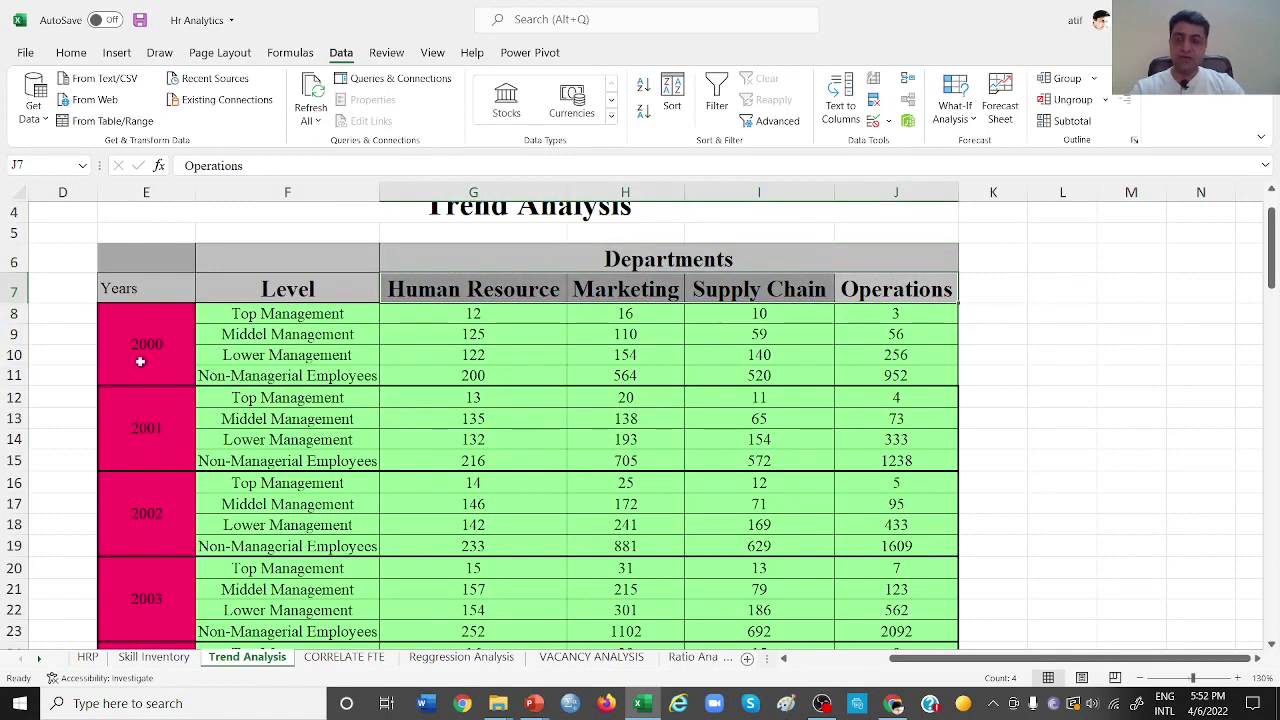
click(547, 316)
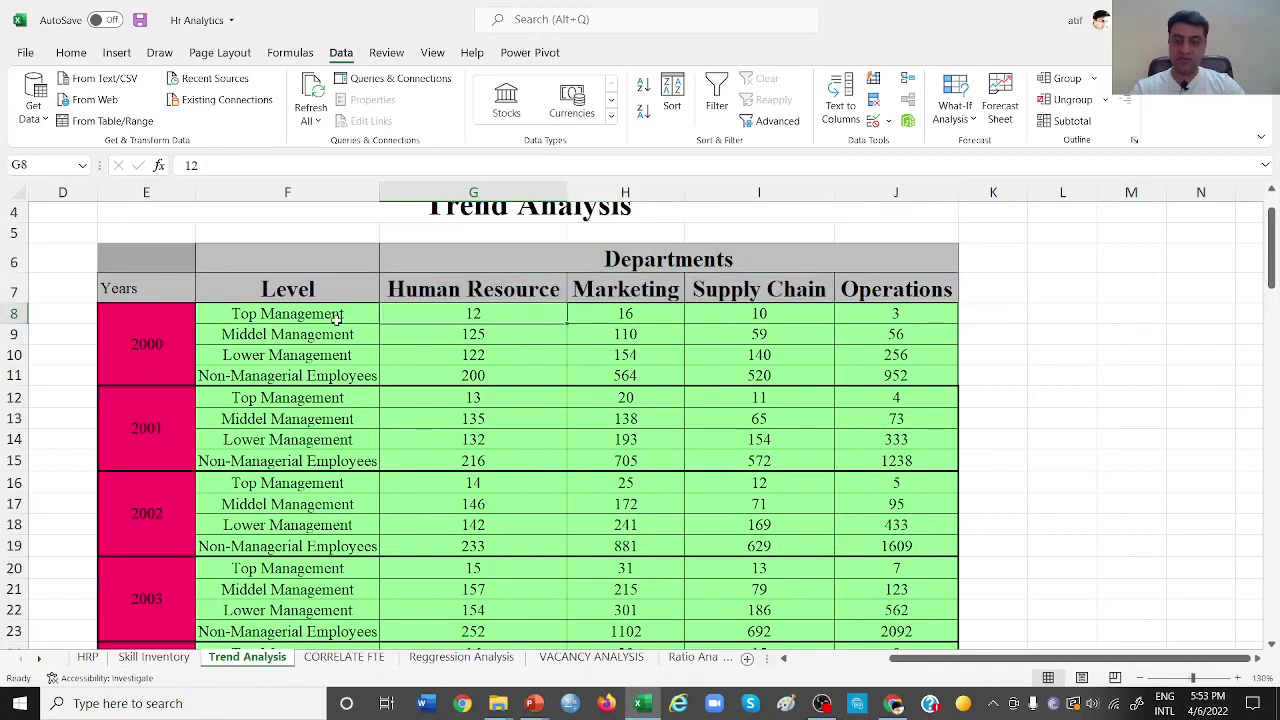
click(514, 337)
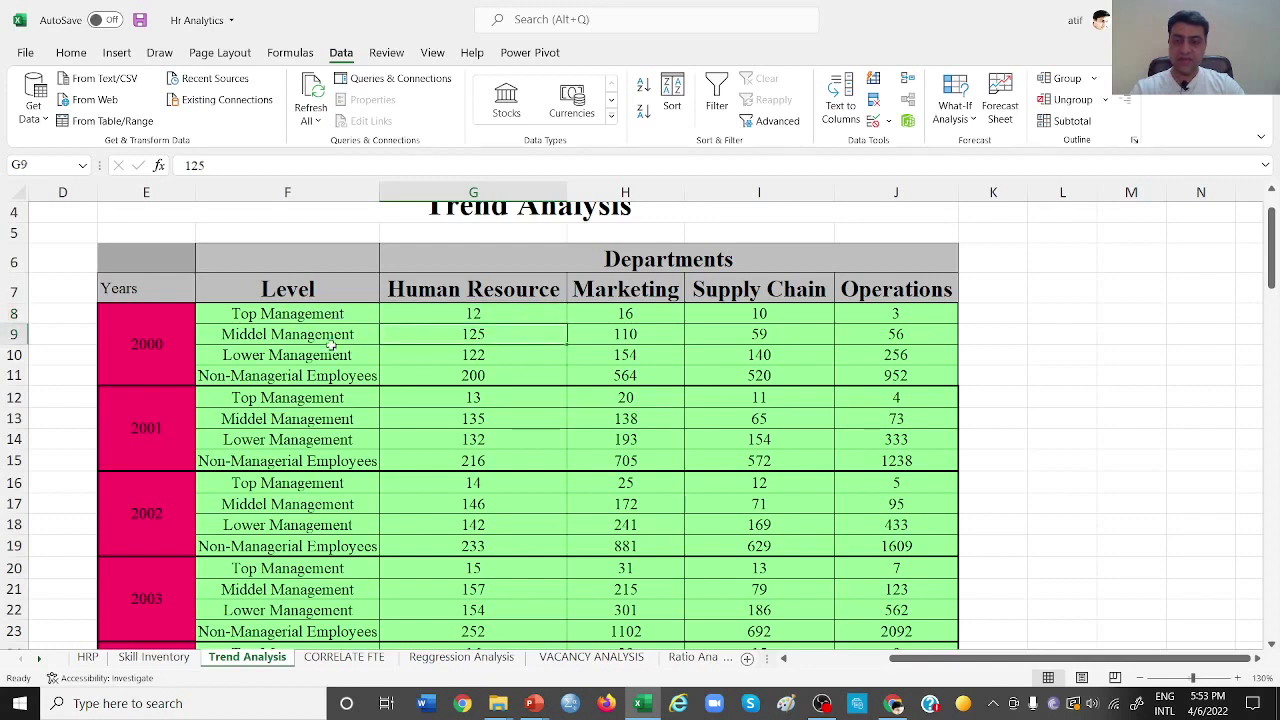
click(517, 355)
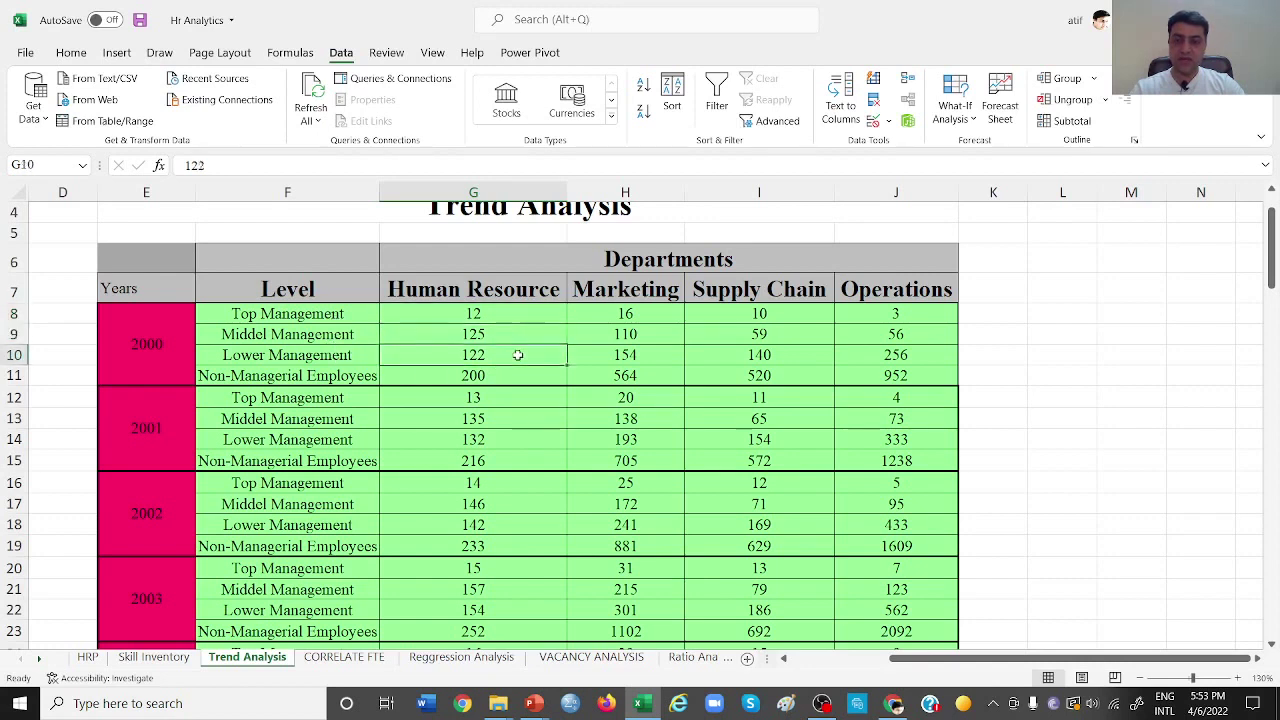
click(512, 392)
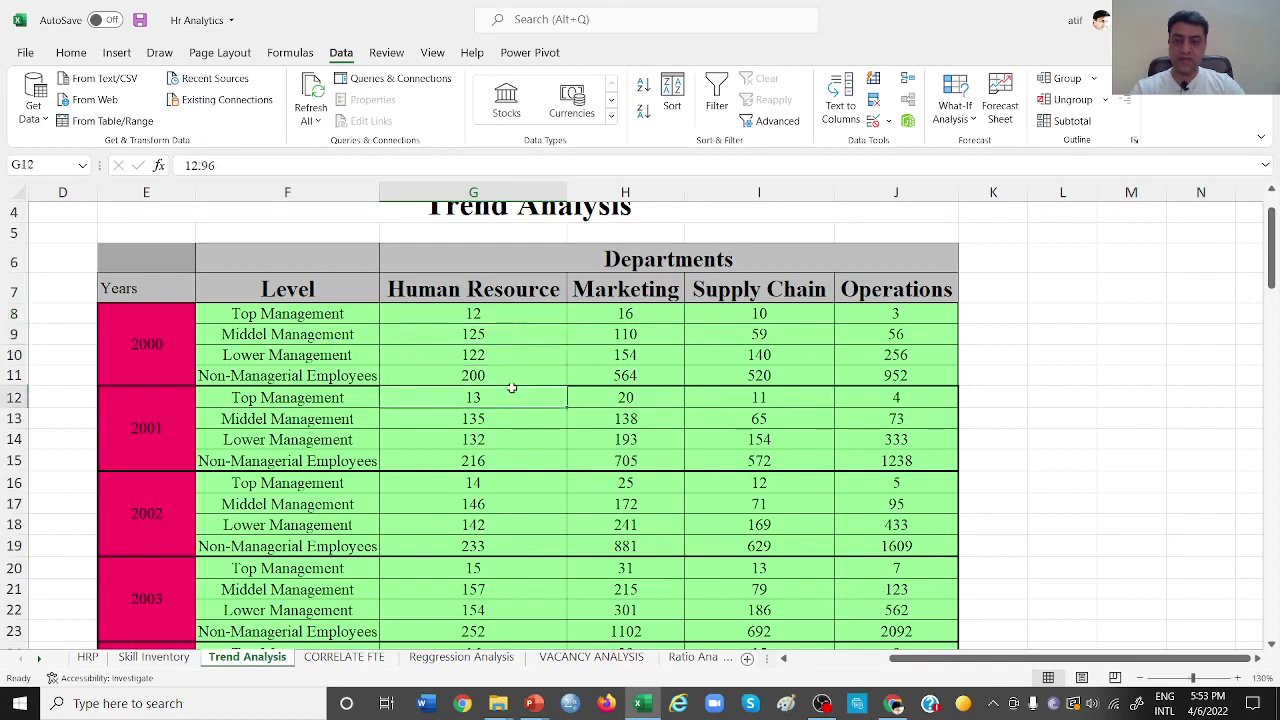
click(366, 379)
drag(463, 313, 894, 371)
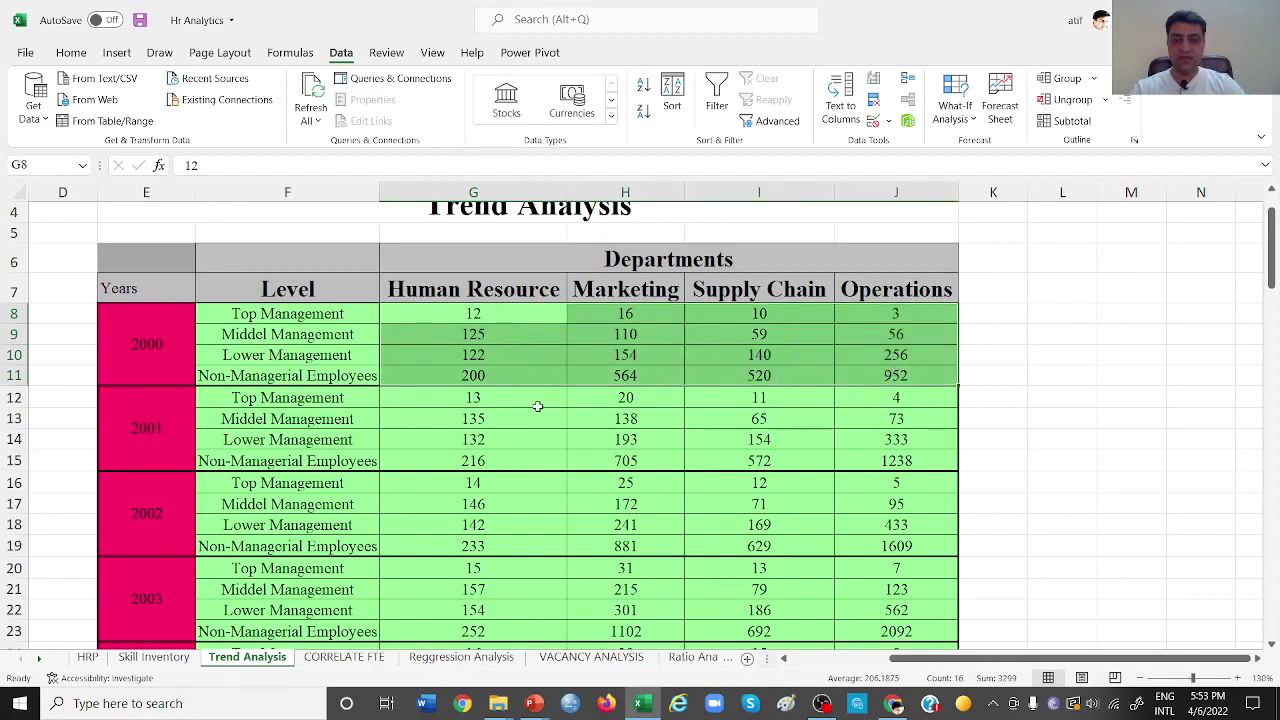
click(498, 313)
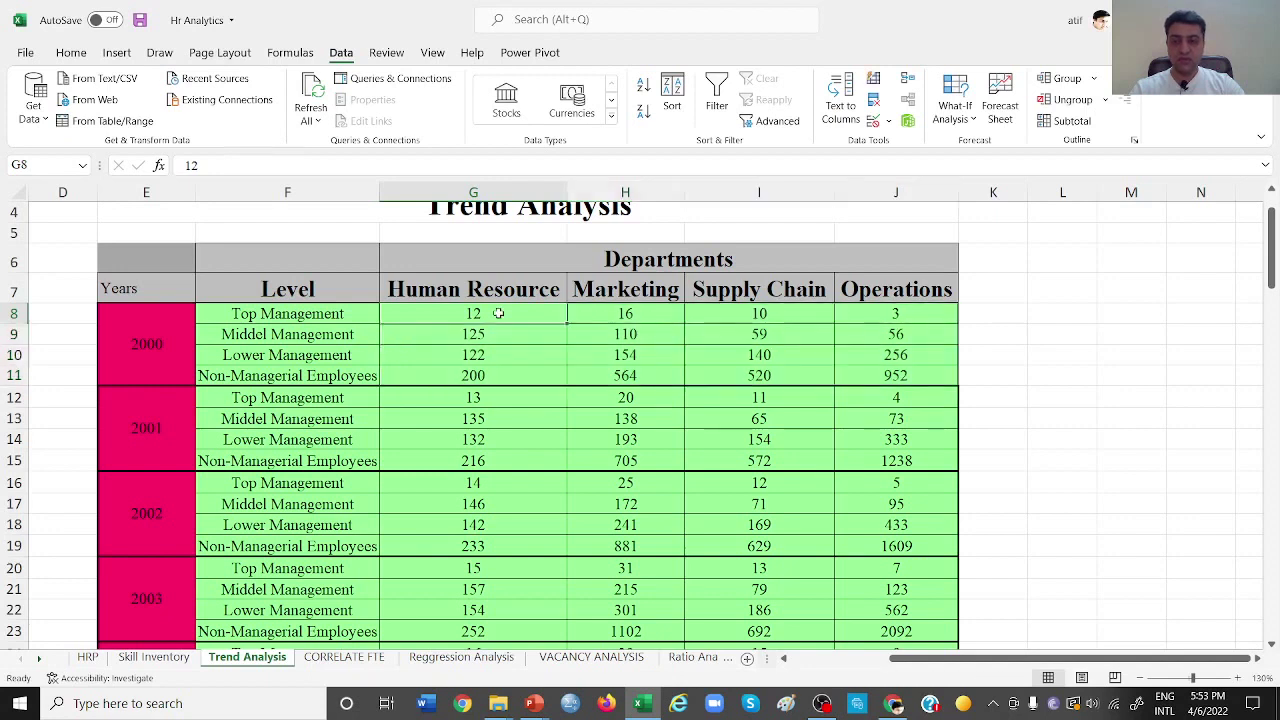
click(504, 483)
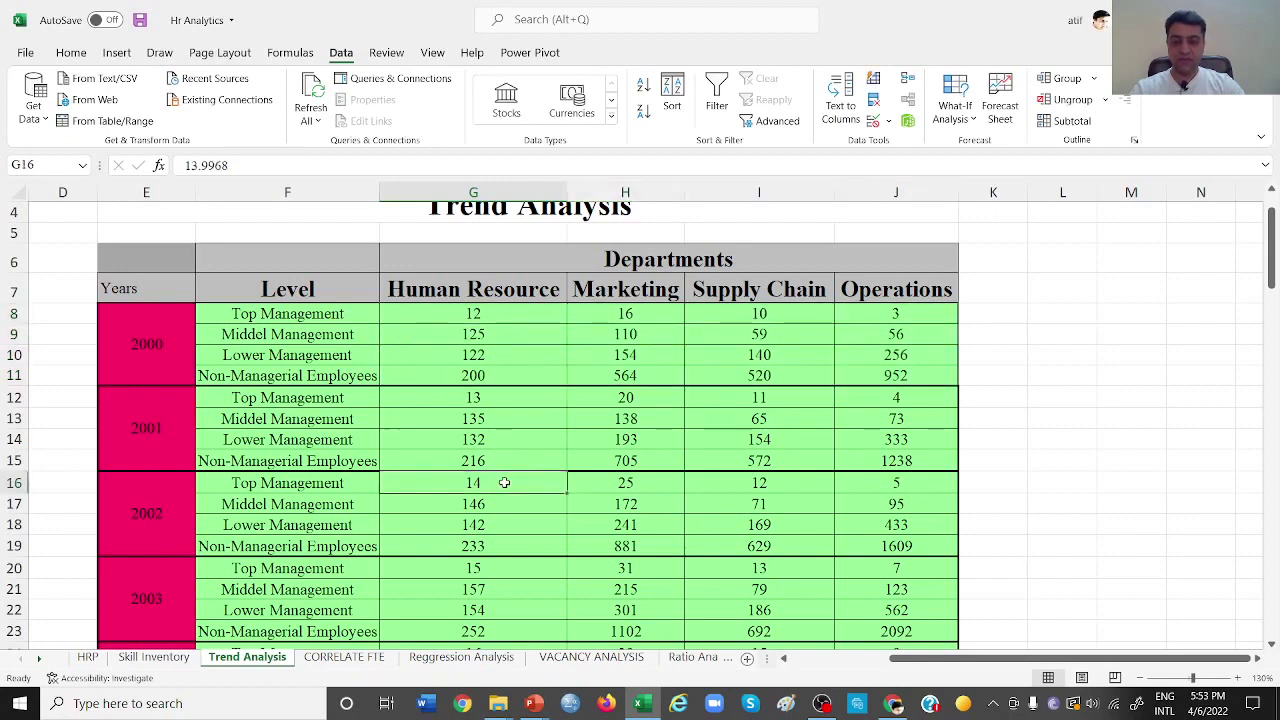
click(497, 398)
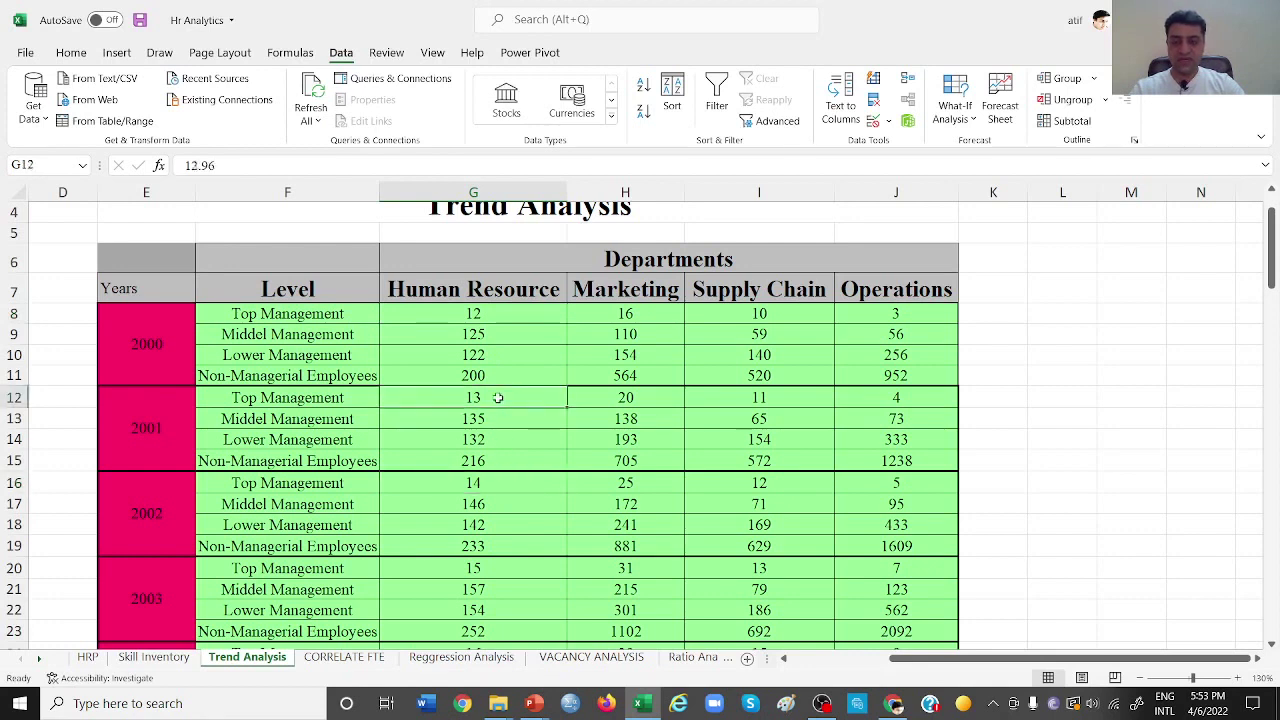
click(494, 321)
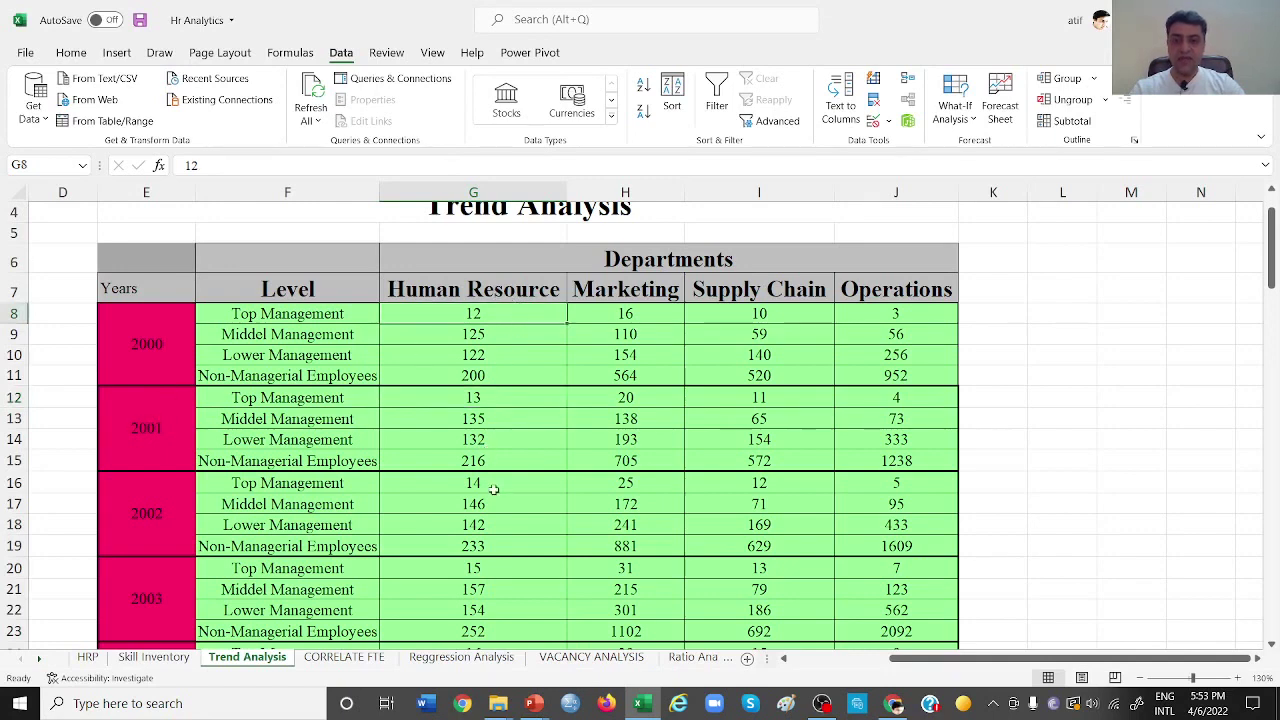
Step: Scroll to rows 86–103 and select the Expected demand in 2021 block
scroll(493, 496, down, 2)
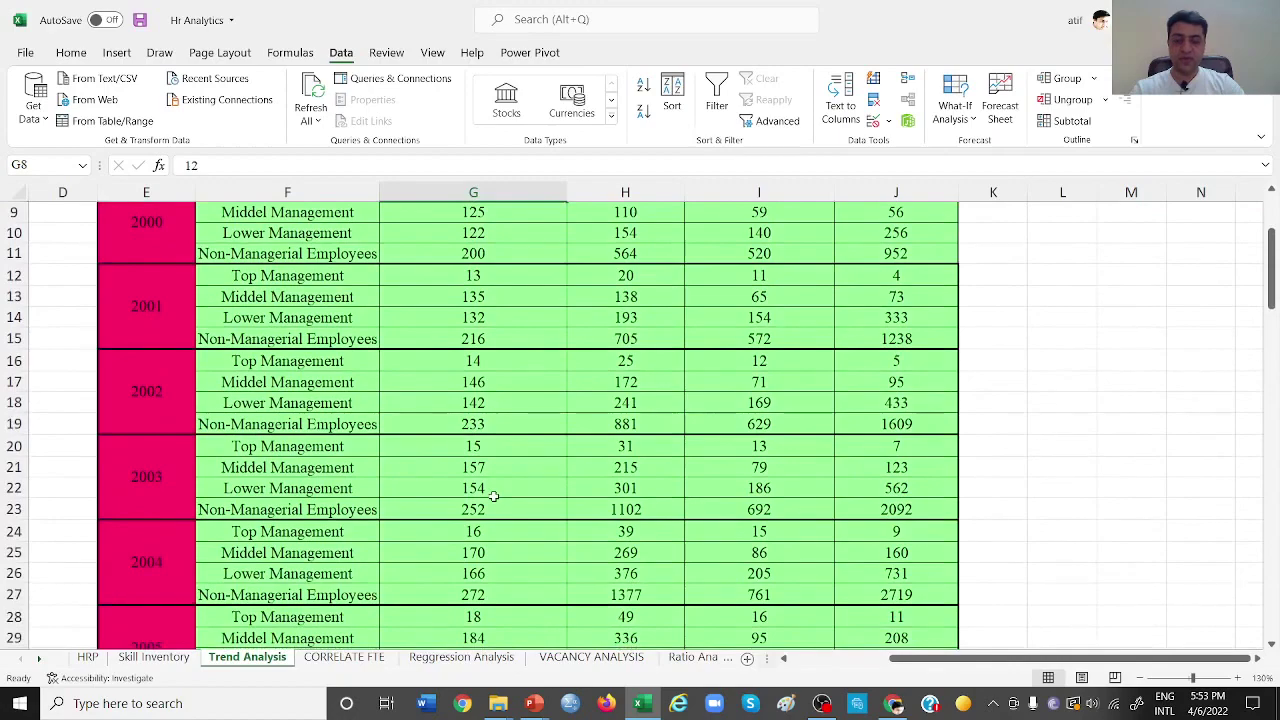
scroll(493, 496, down, 4)
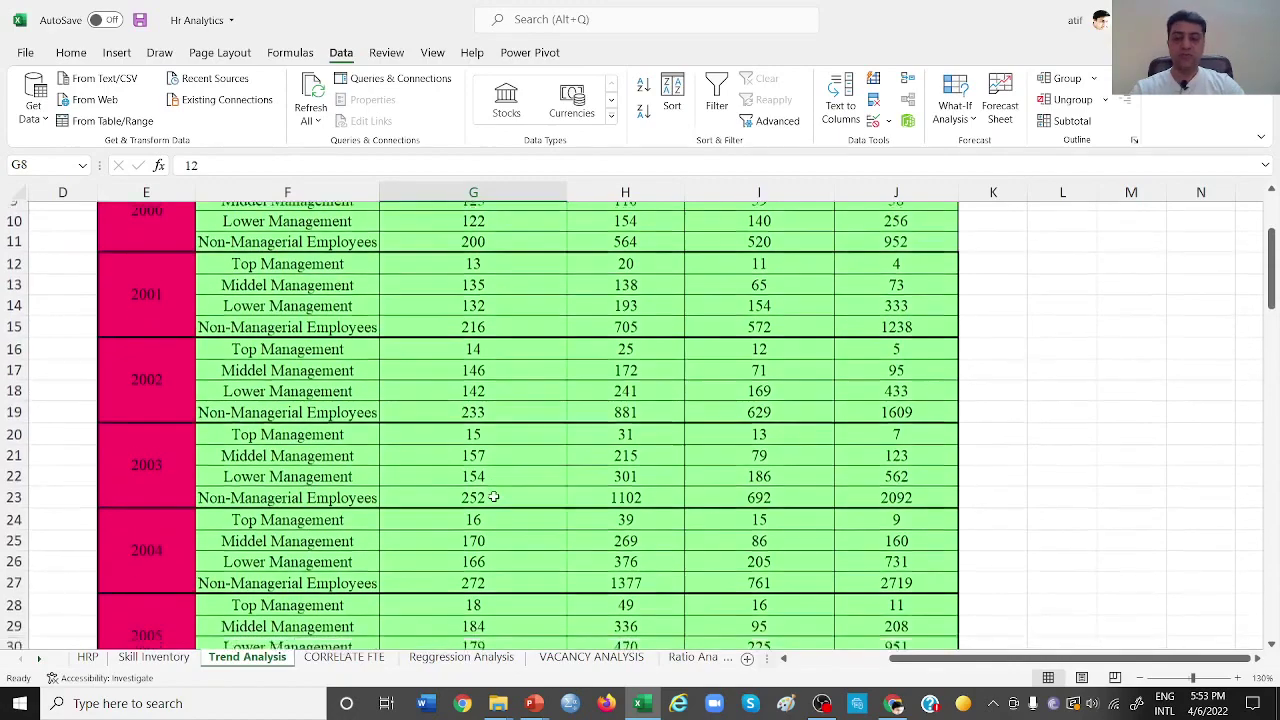
scroll(493, 496, down, 5)
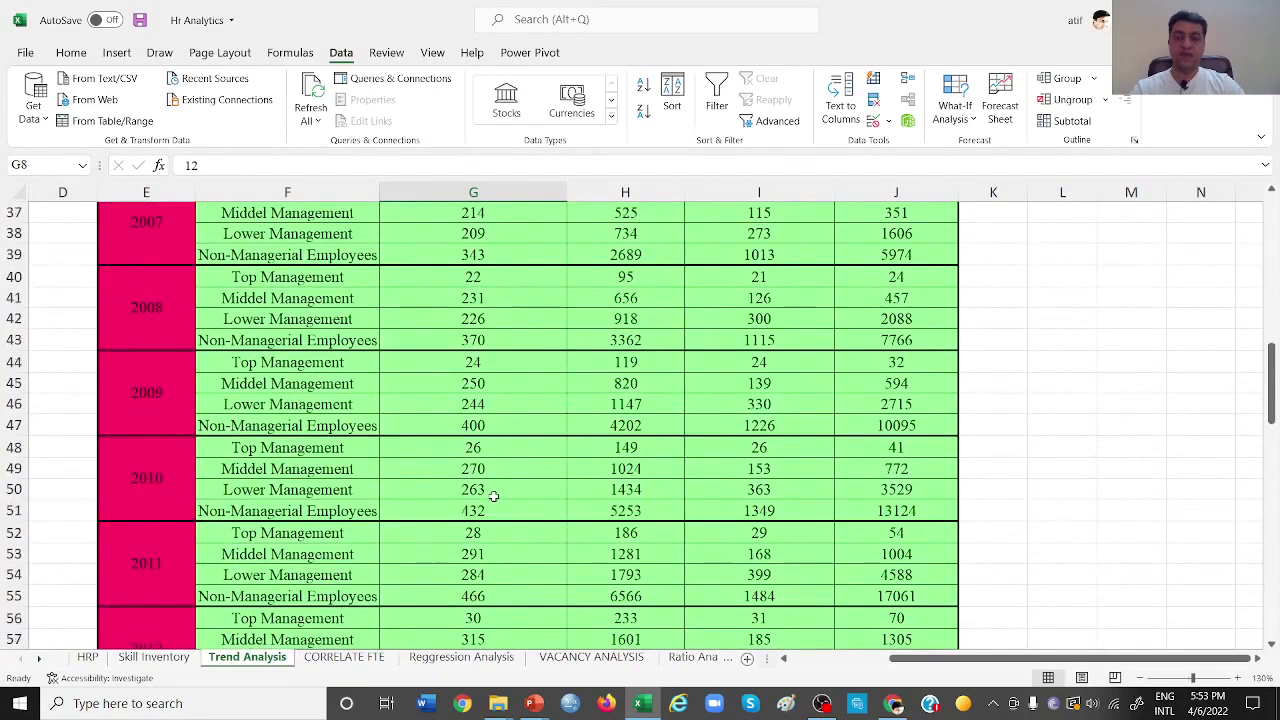
scroll(493, 496, down, 4)
scroll(493, 496, down, 5)
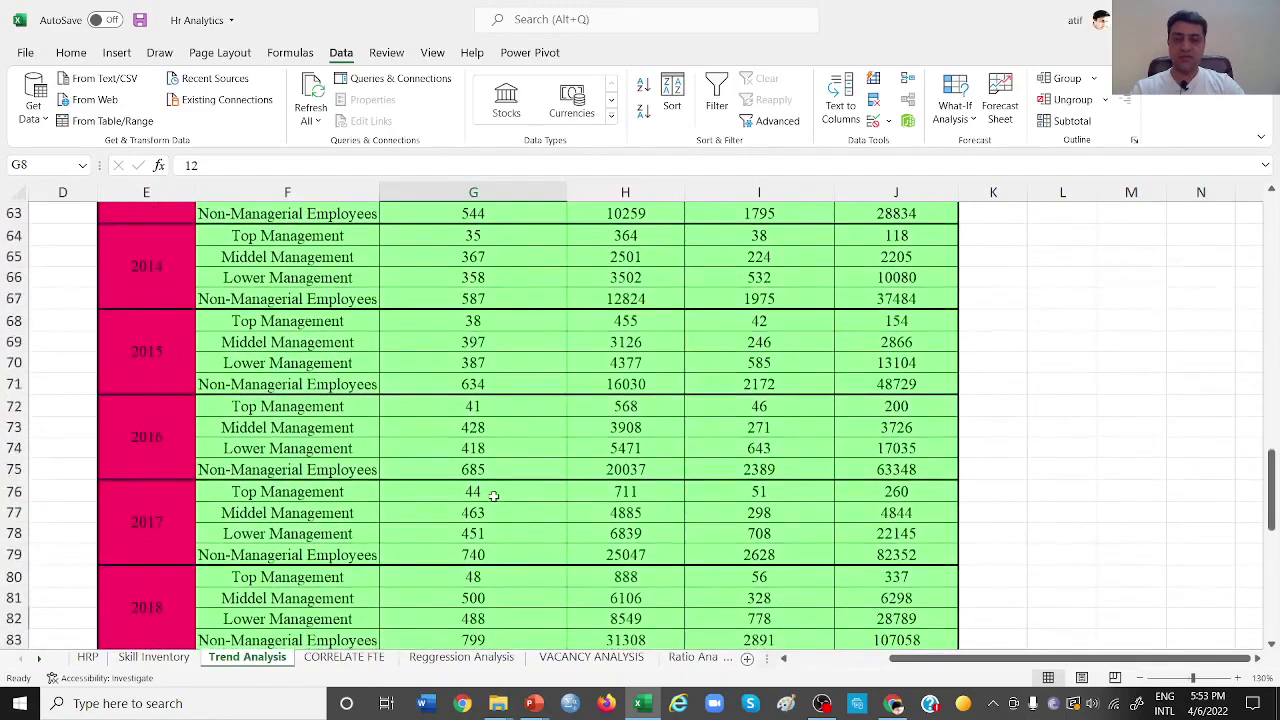
scroll(493, 496, down, 4)
scroll(493, 496, down, 3)
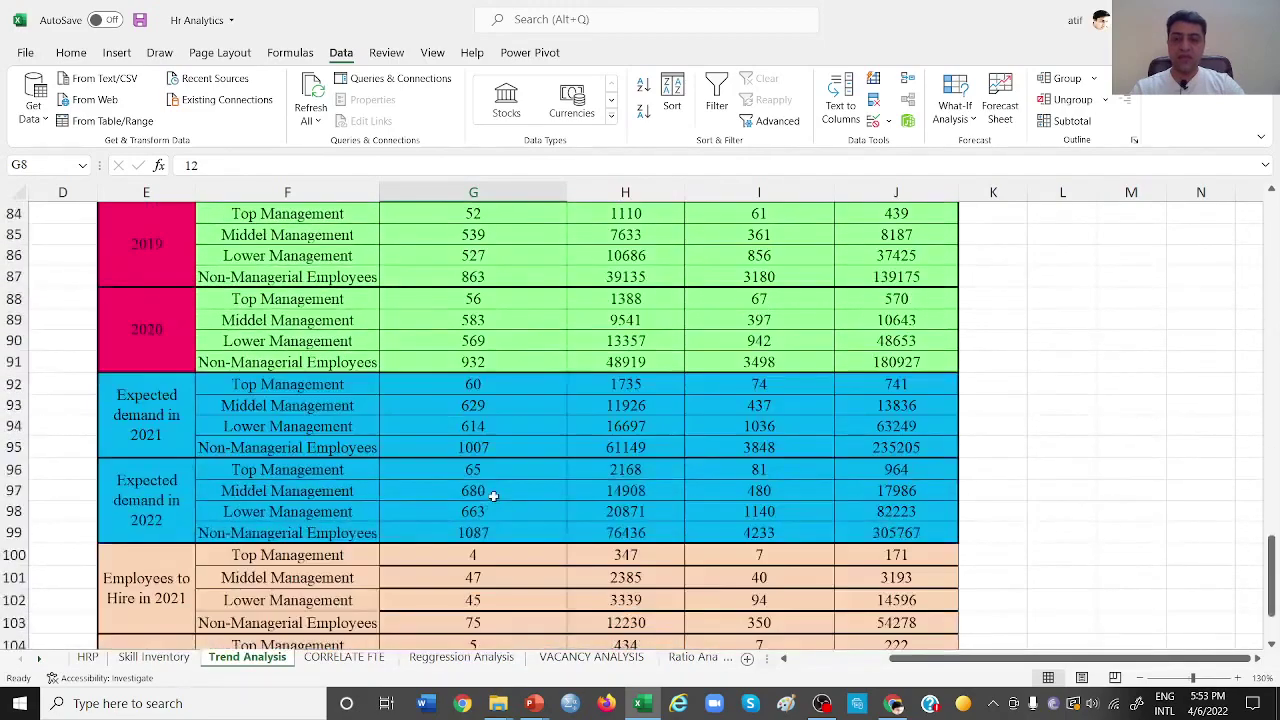
ctrl+scroll(493, 496, up, 2)
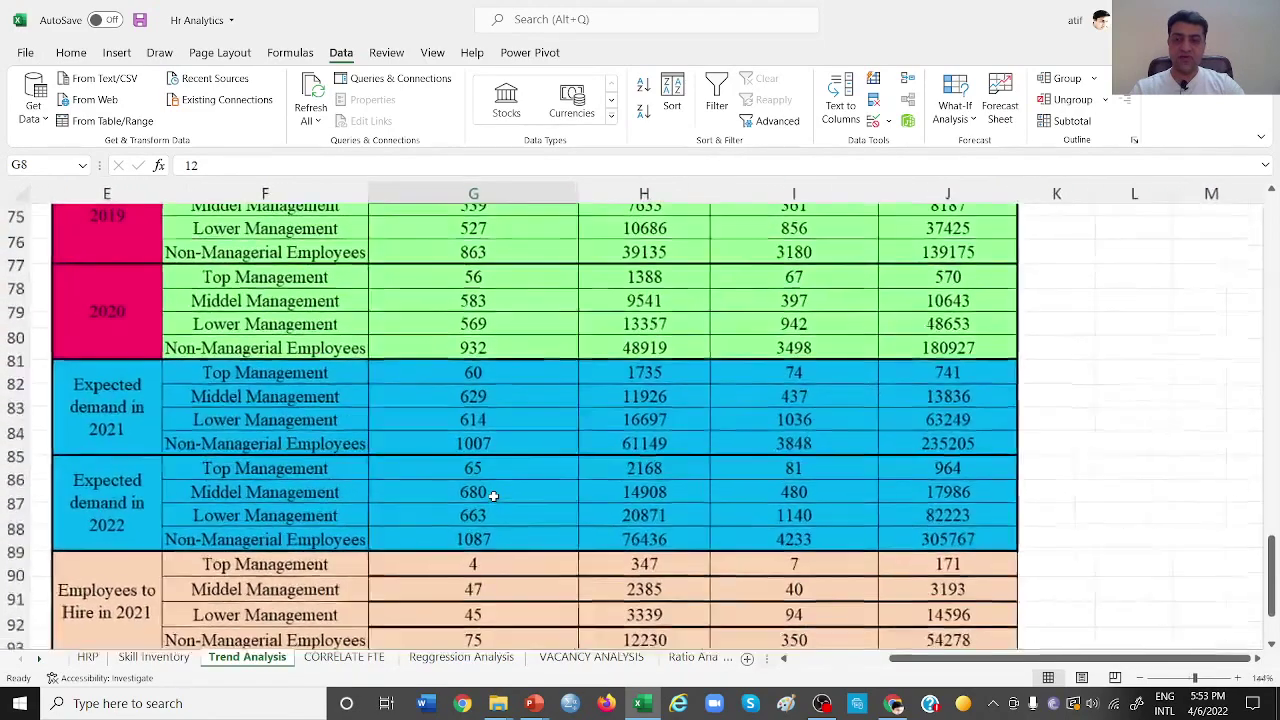
click(100, 402)
click(115, 503)
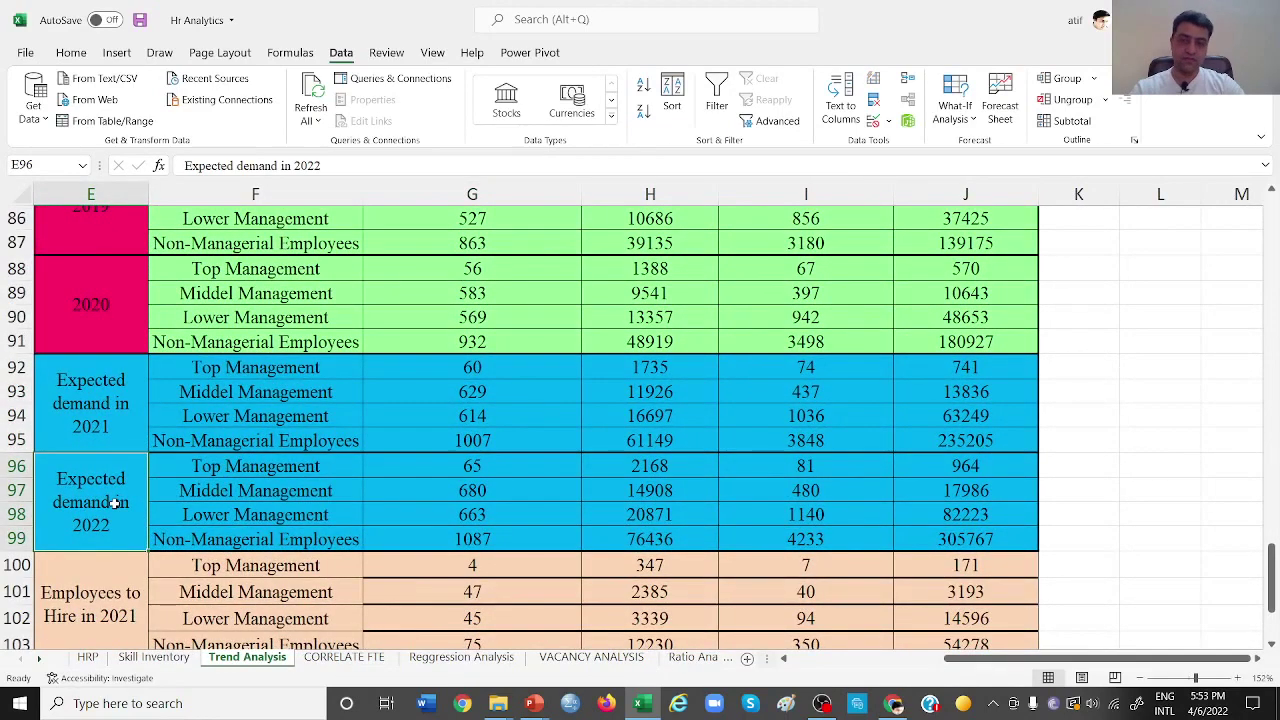
click(507, 371)
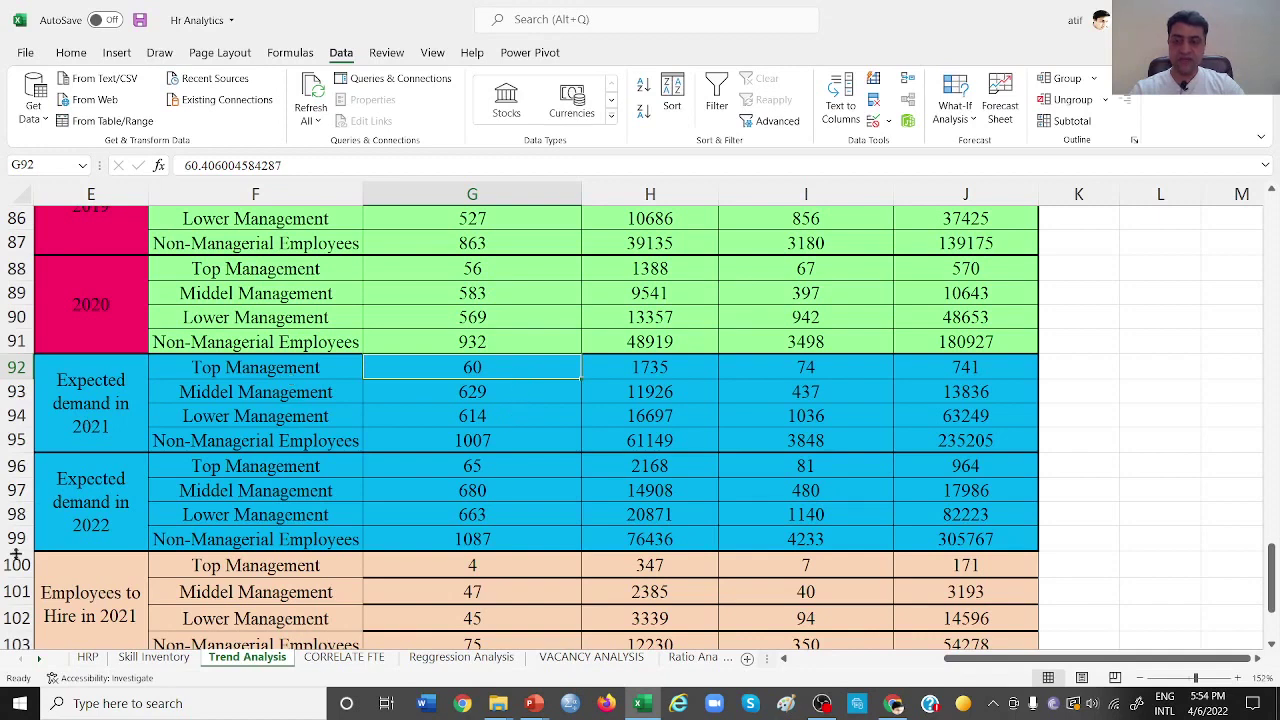
click(517, 470)
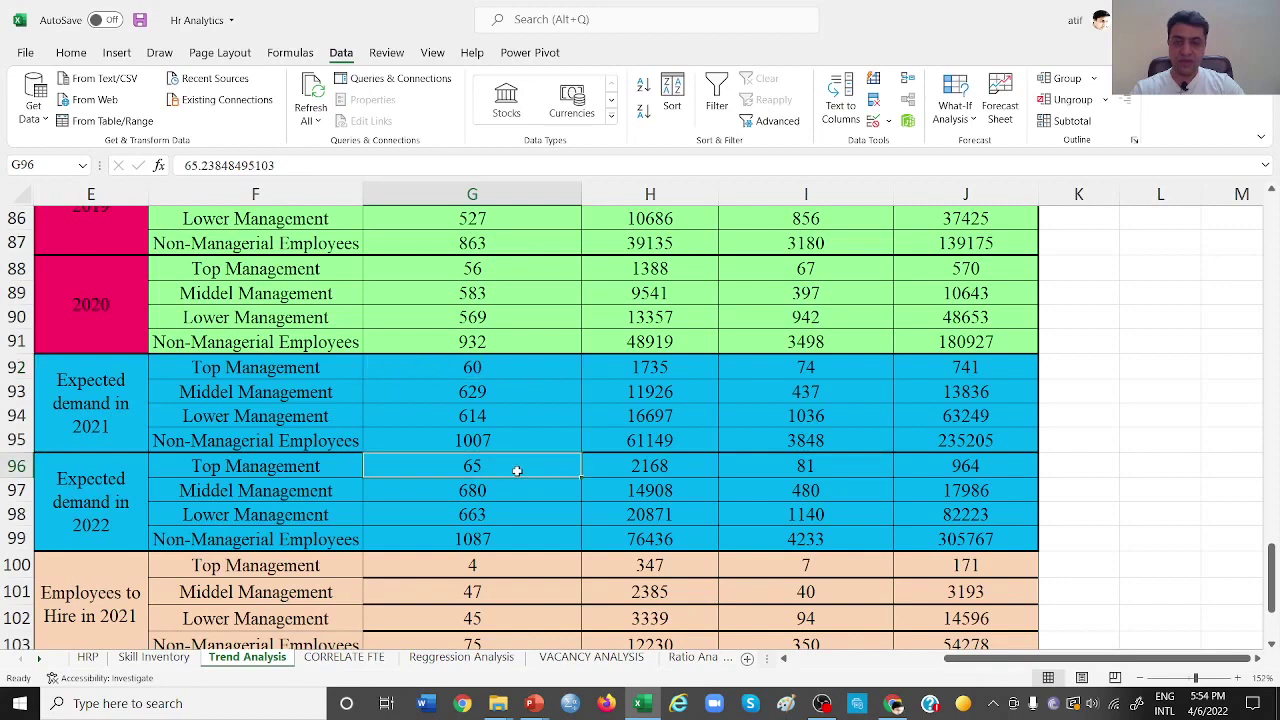
drag(518, 542, 520, 472)
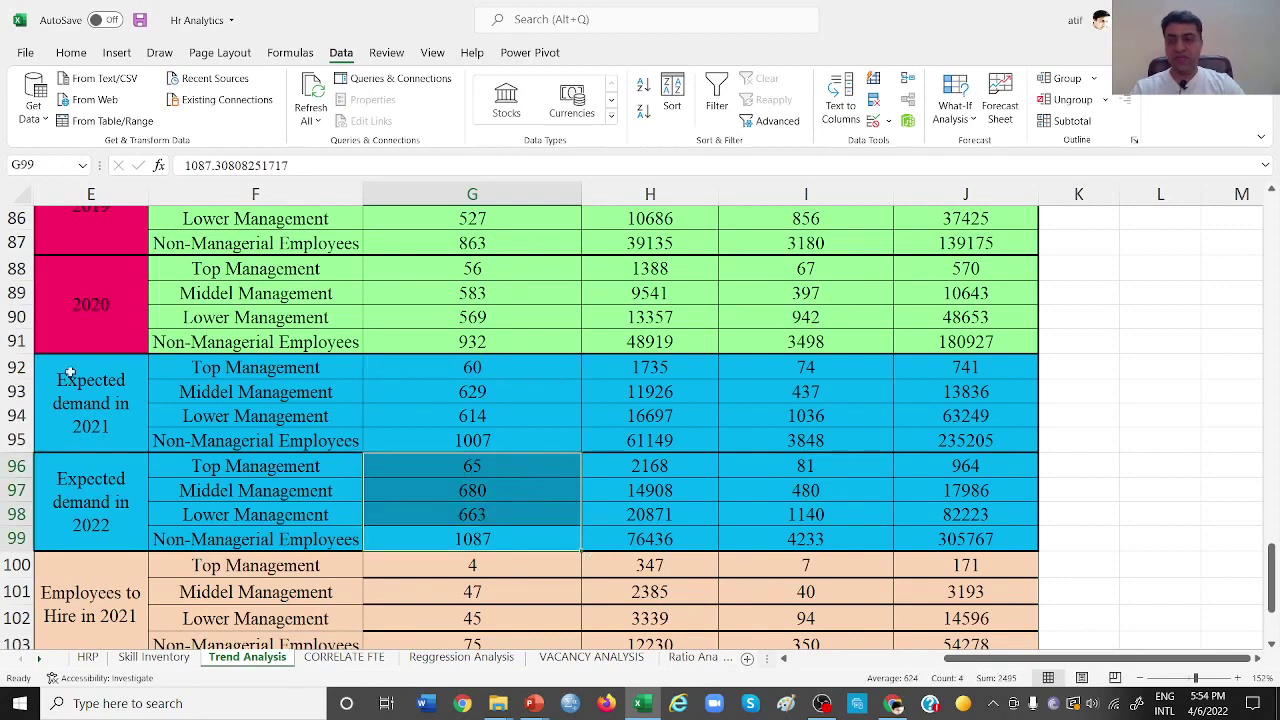
drag(22, 370, 30, 542)
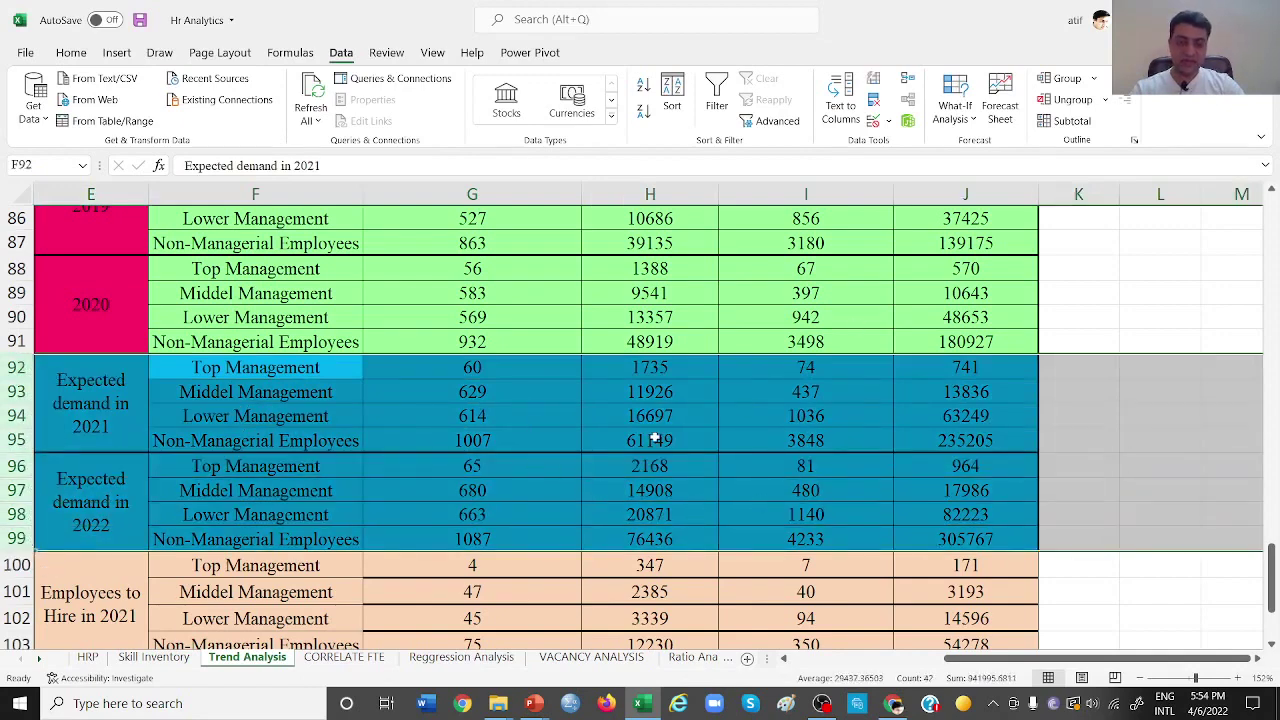
scroll(652, 437, down, 3)
scroll(652, 437, up, 1)
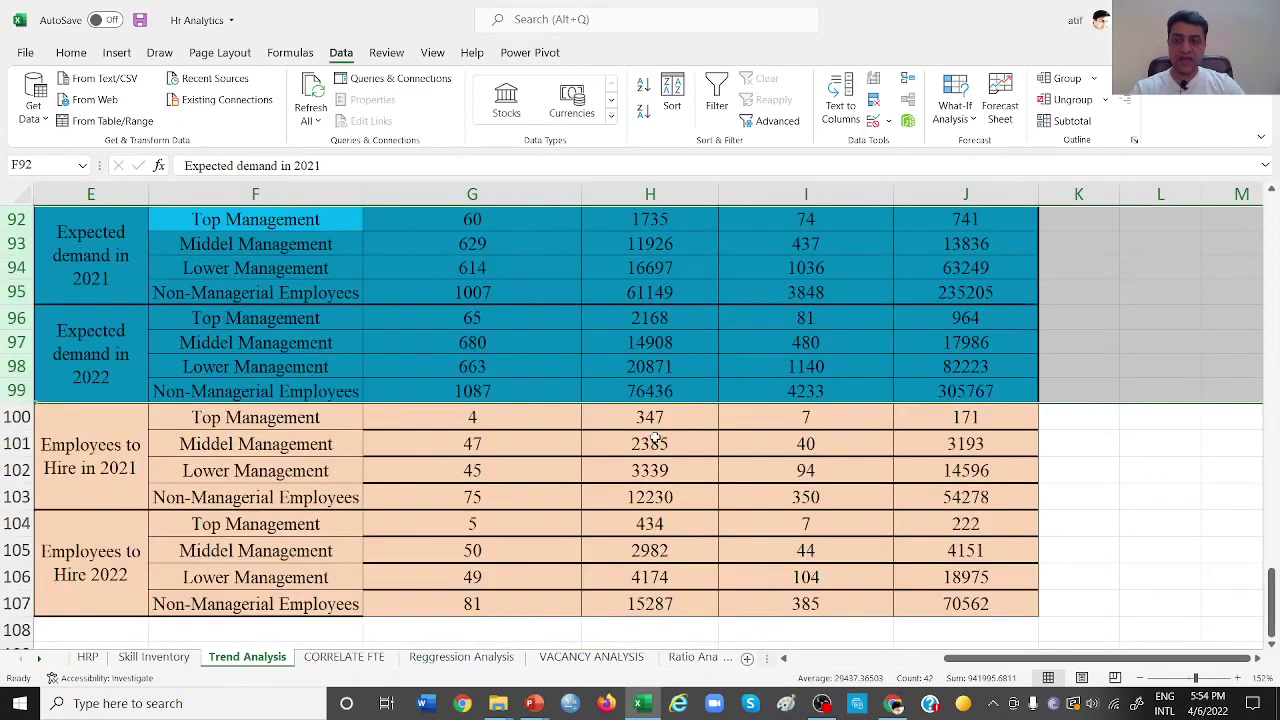
scroll(90, 458, up, 1)
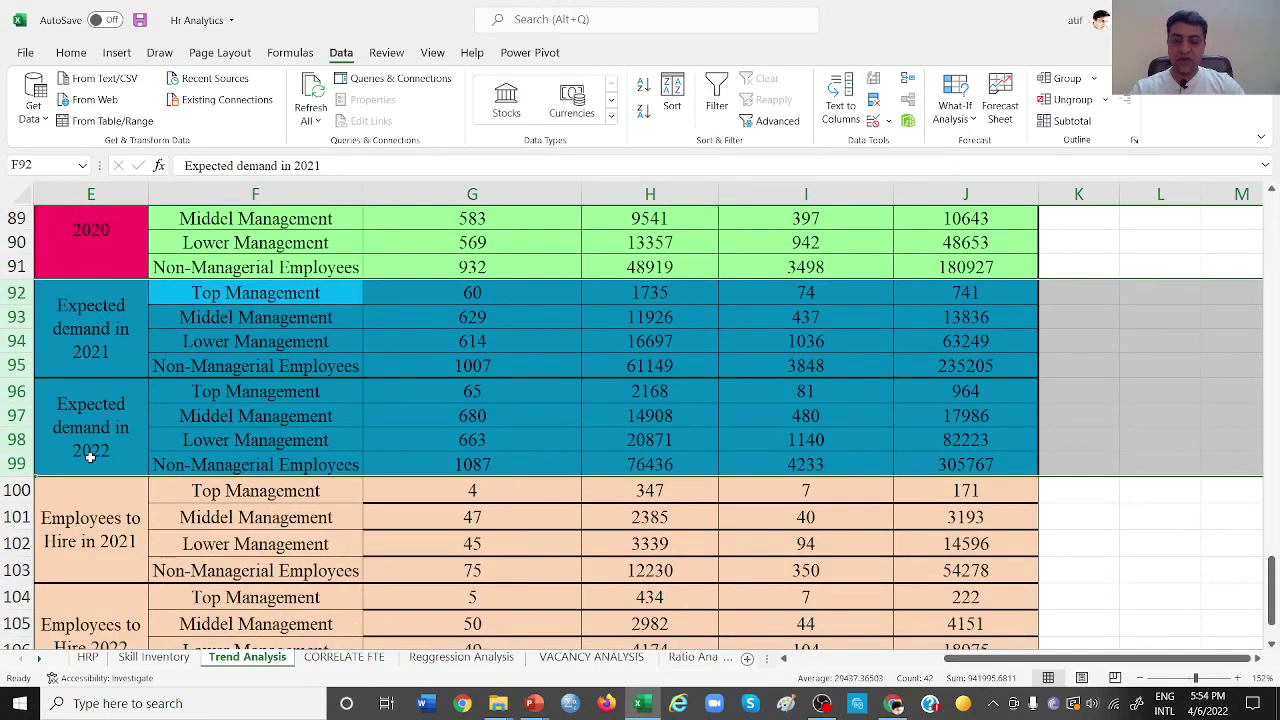
click(481, 500)
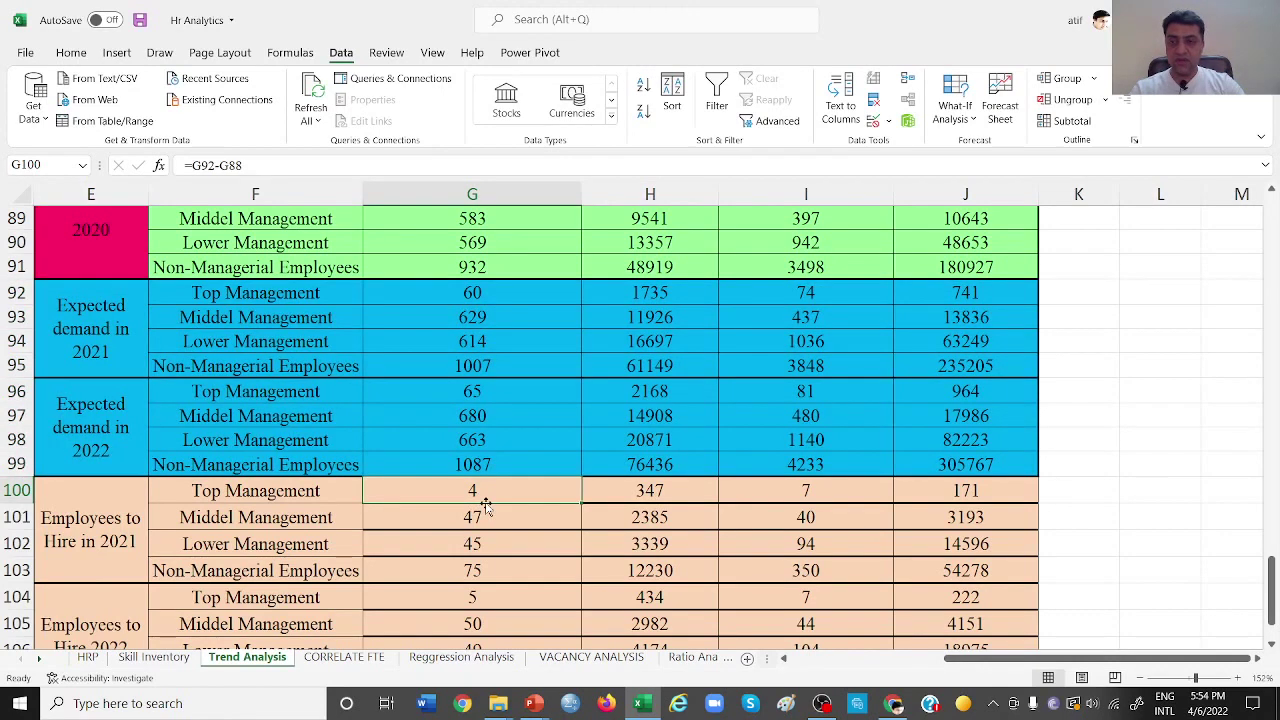
scroll(485, 505, up, 1)
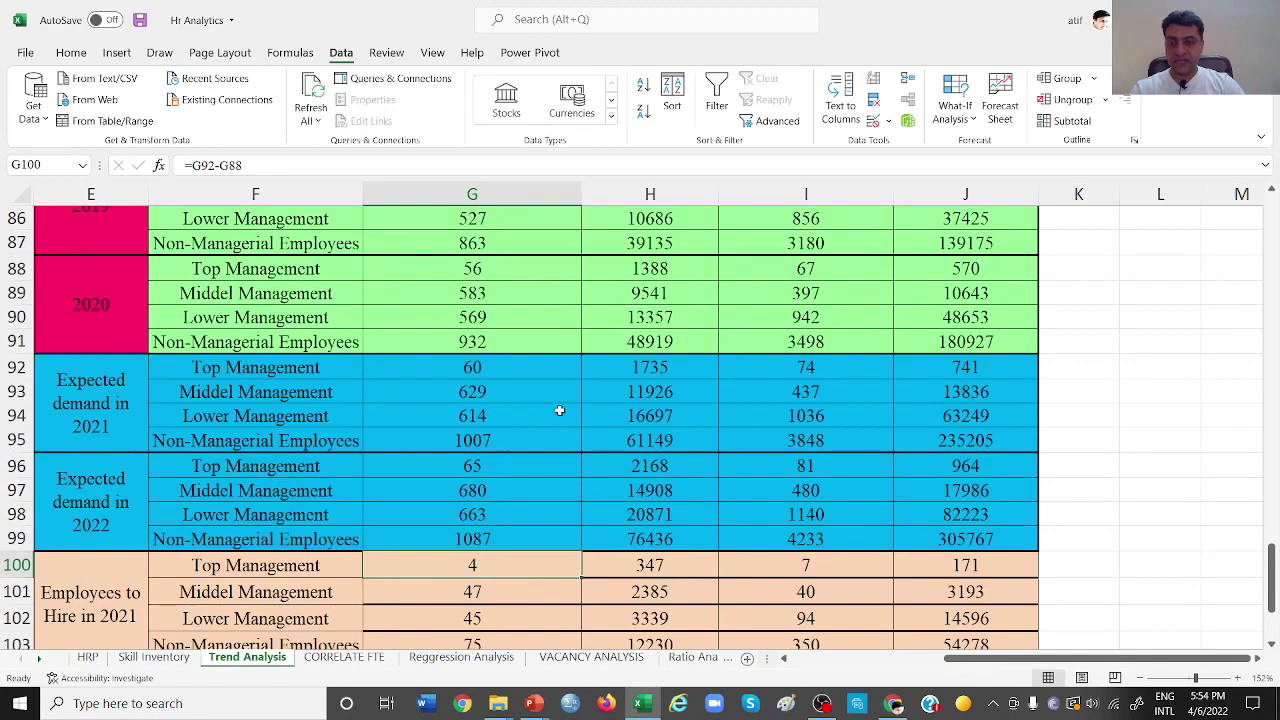
click(497, 367)
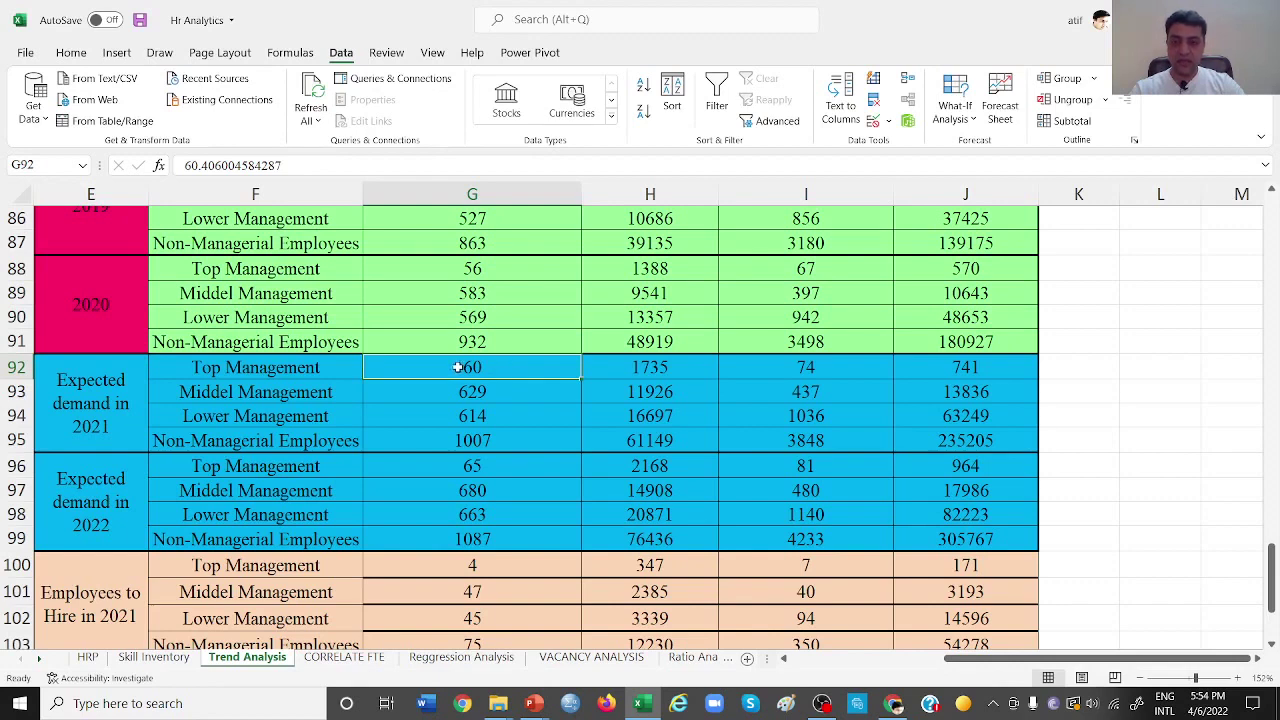
click(503, 267)
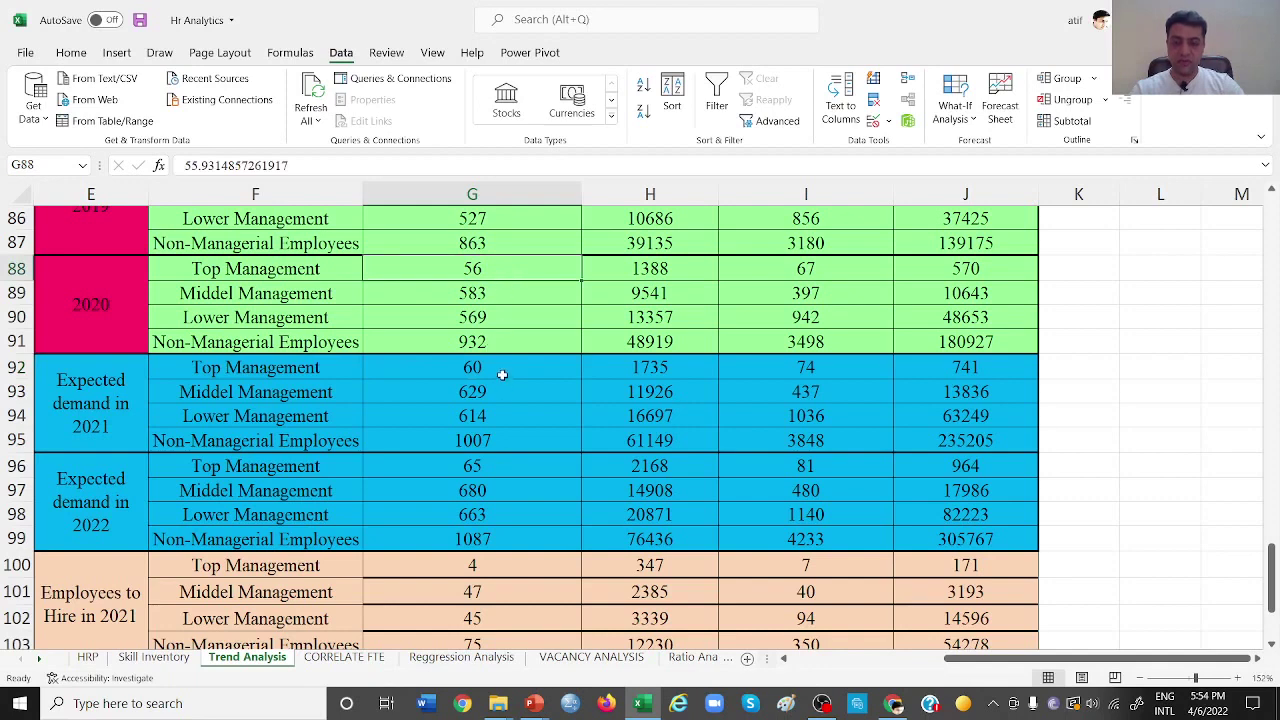
scroll(447, 508, down, 2)
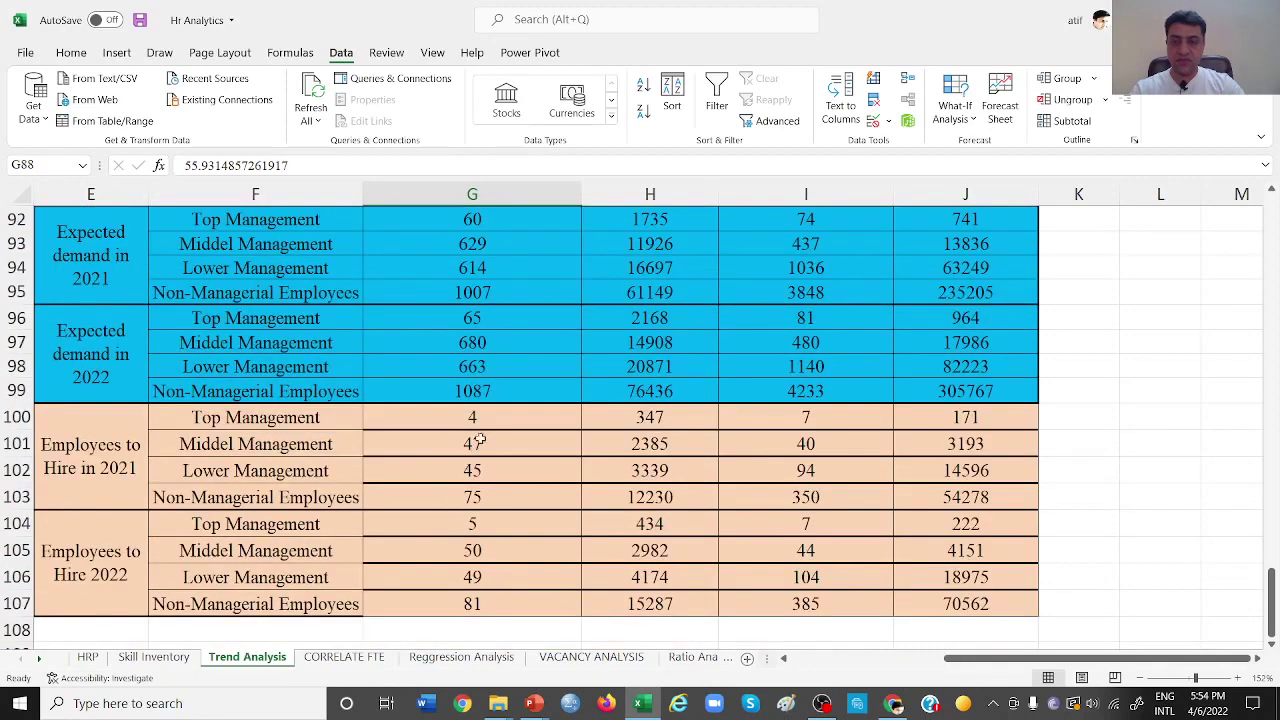
click(504, 416)
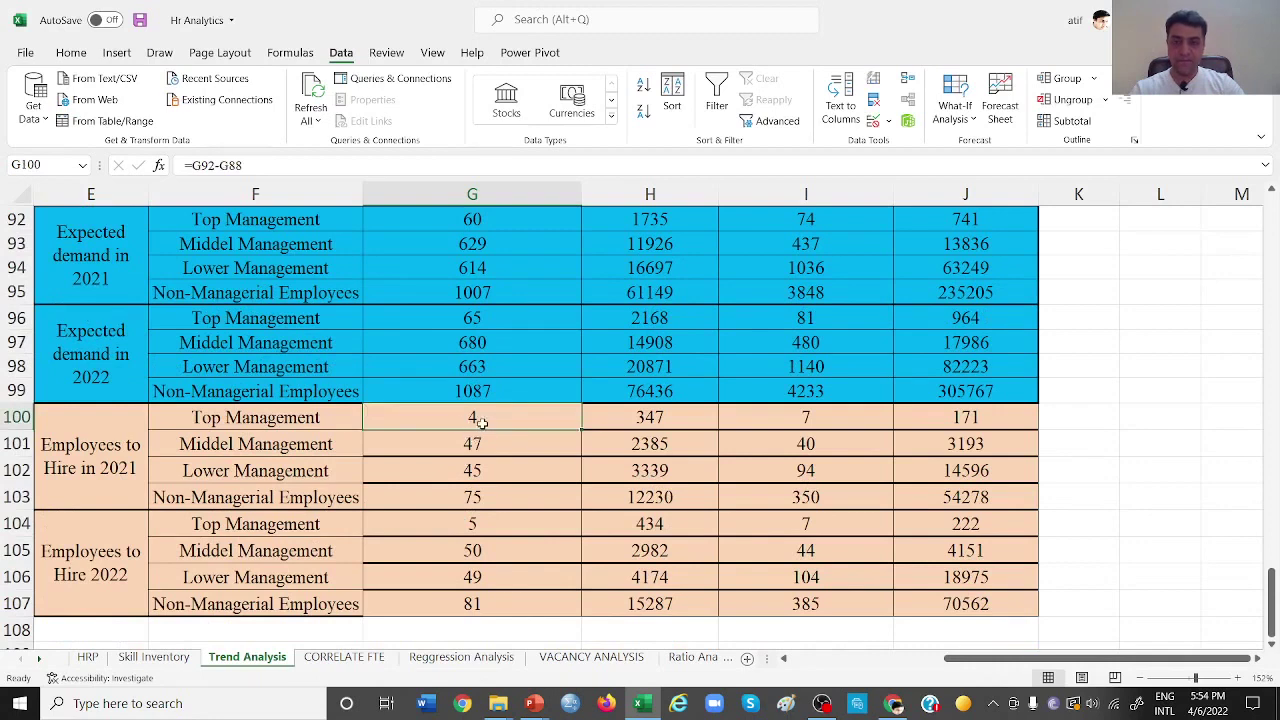
click(496, 323)
scroll(496, 323, up, 2)
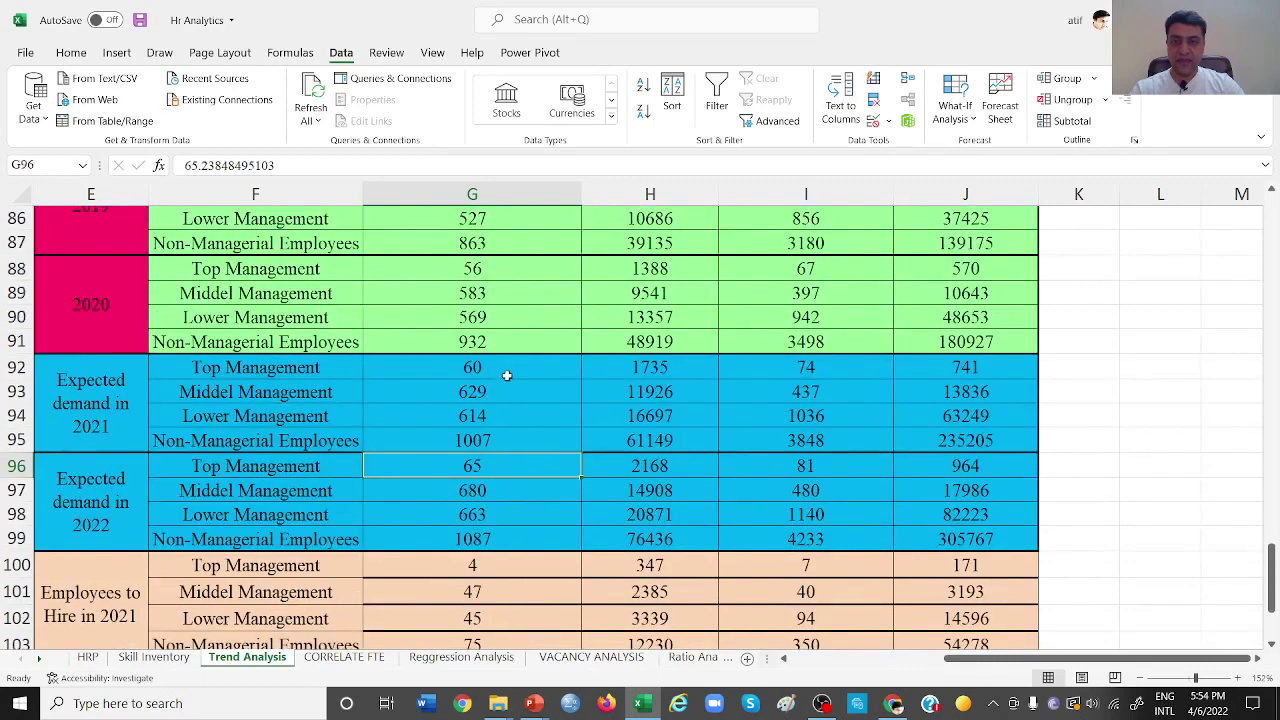
click(503, 373)
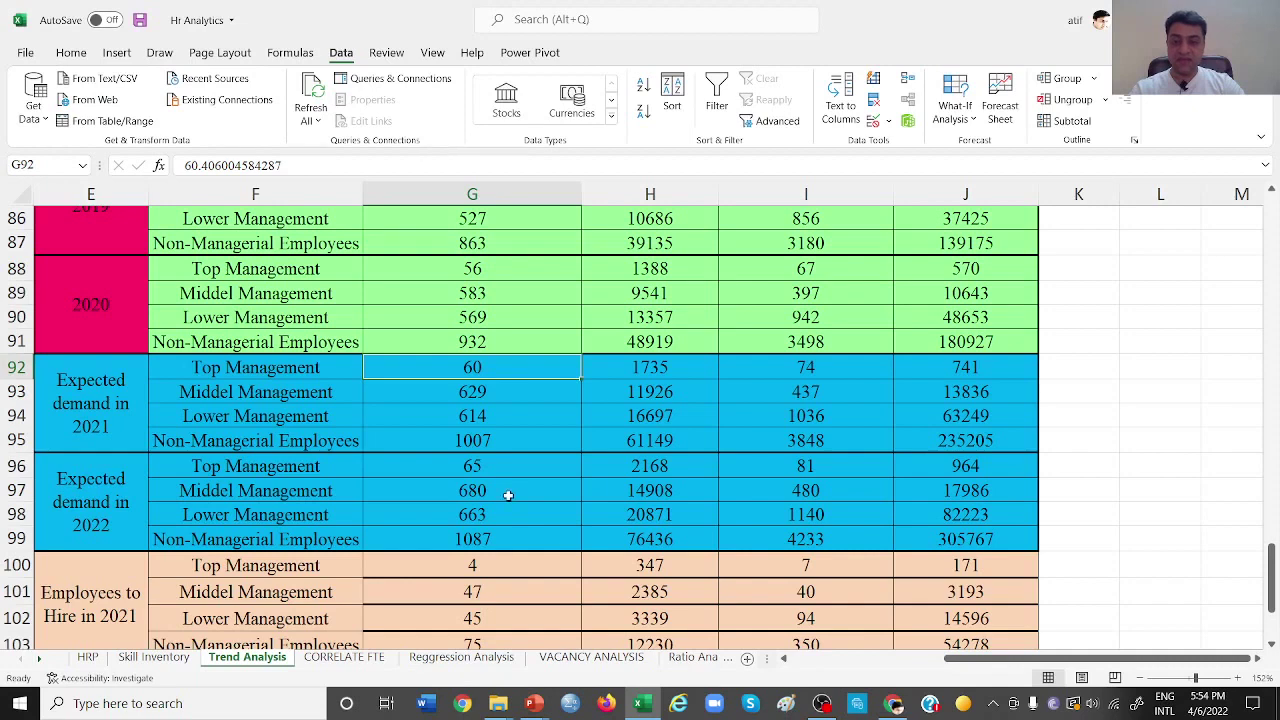
scroll(506, 494, down, 4)
scroll(508, 496, up, 1)
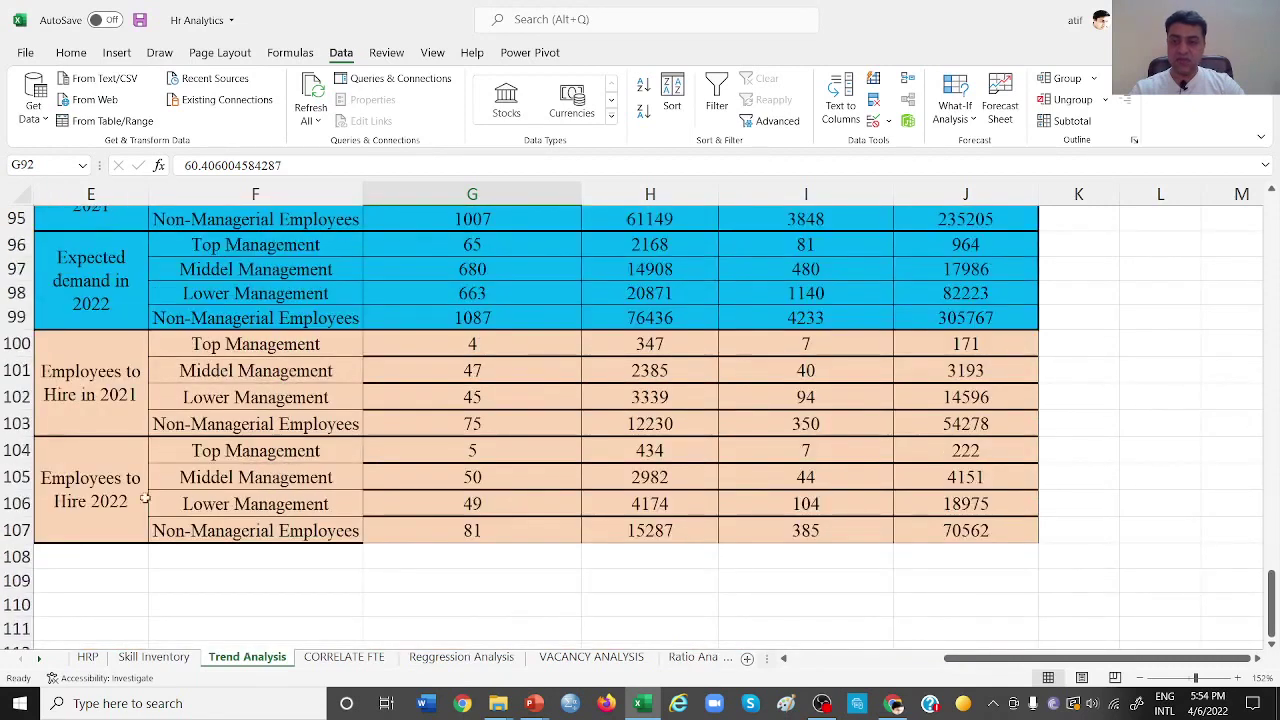
click(518, 447)
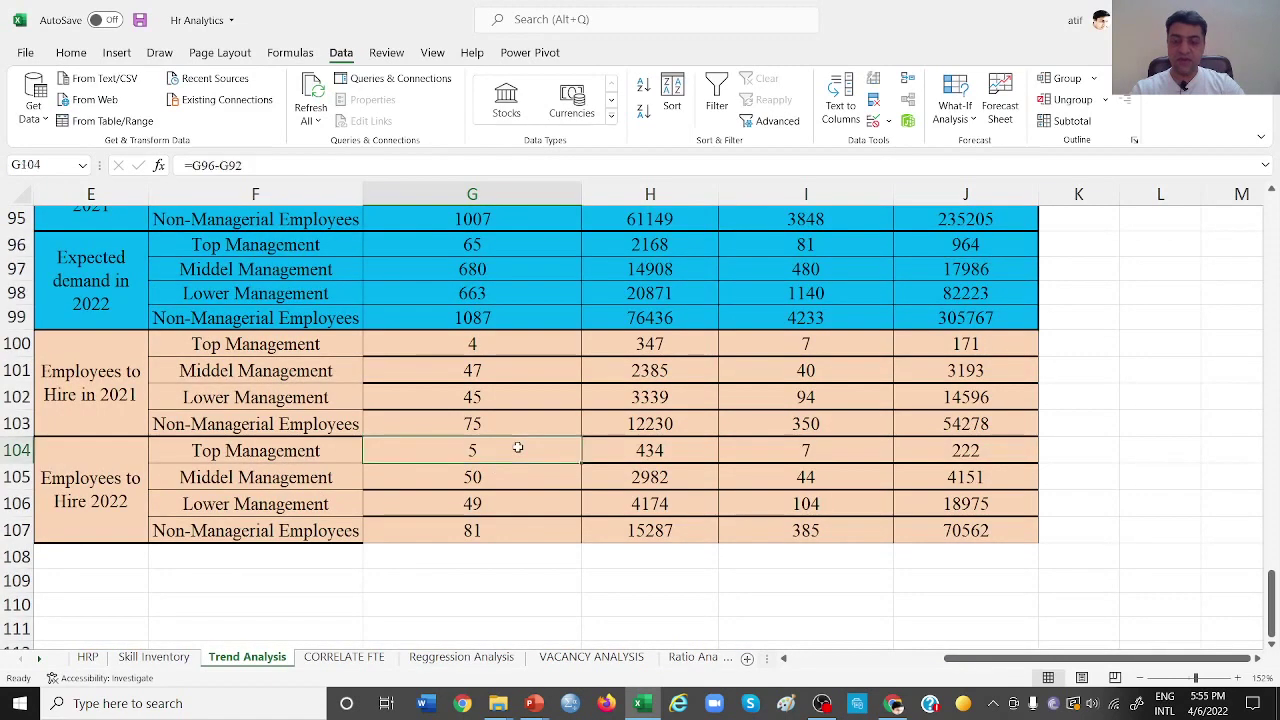